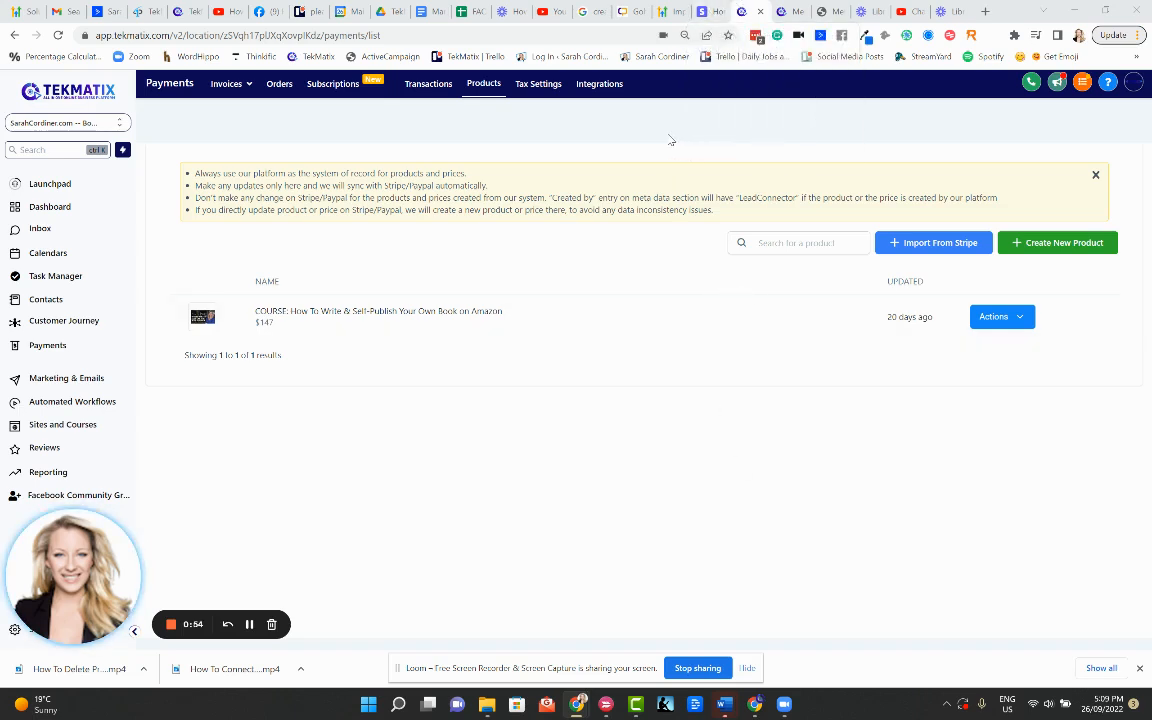
left_click(249, 624)
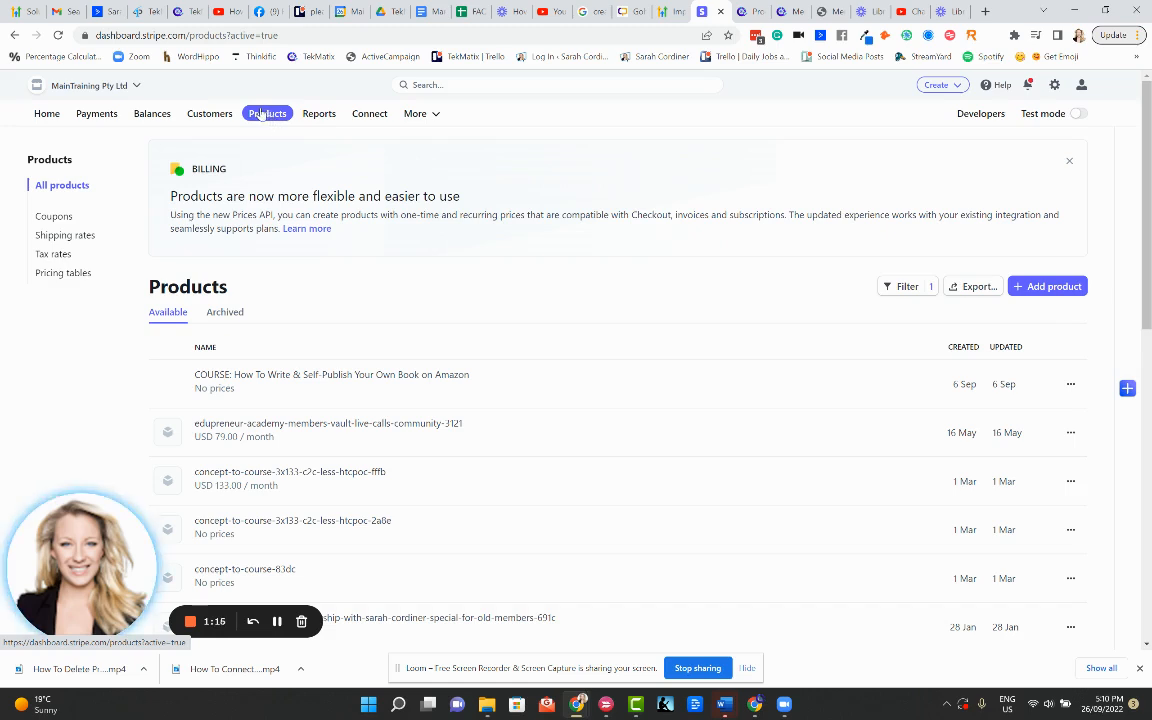
- Start adding a new product in the Stripe product catalogue and go to its name
left_click(1050, 290)
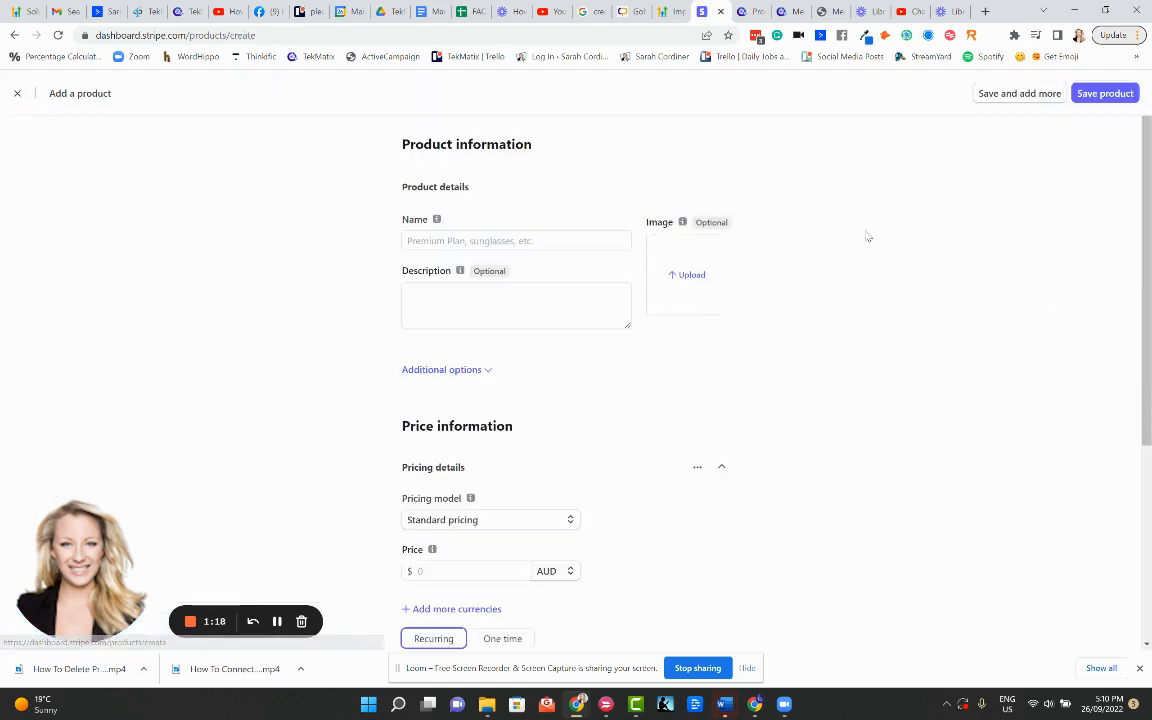
left_click(510, 240)
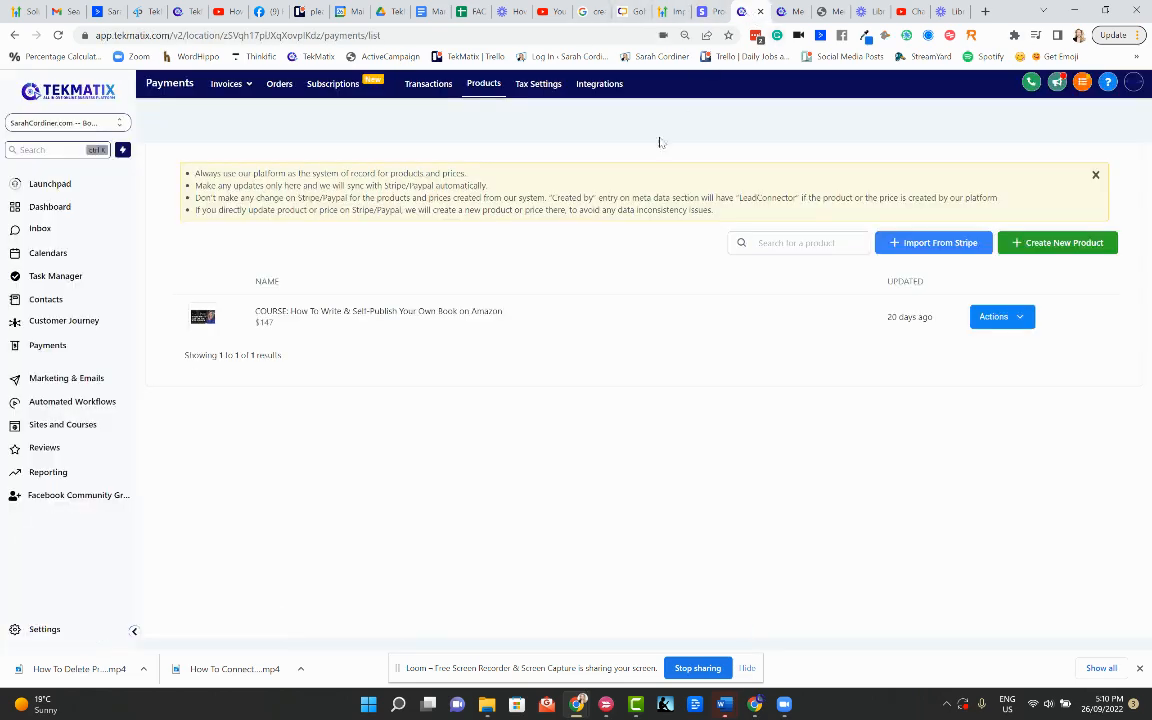
- Switch to the Tekmatix course products, open the book offer for three physical copy books, and examine its title and price
left_click(788, 12)
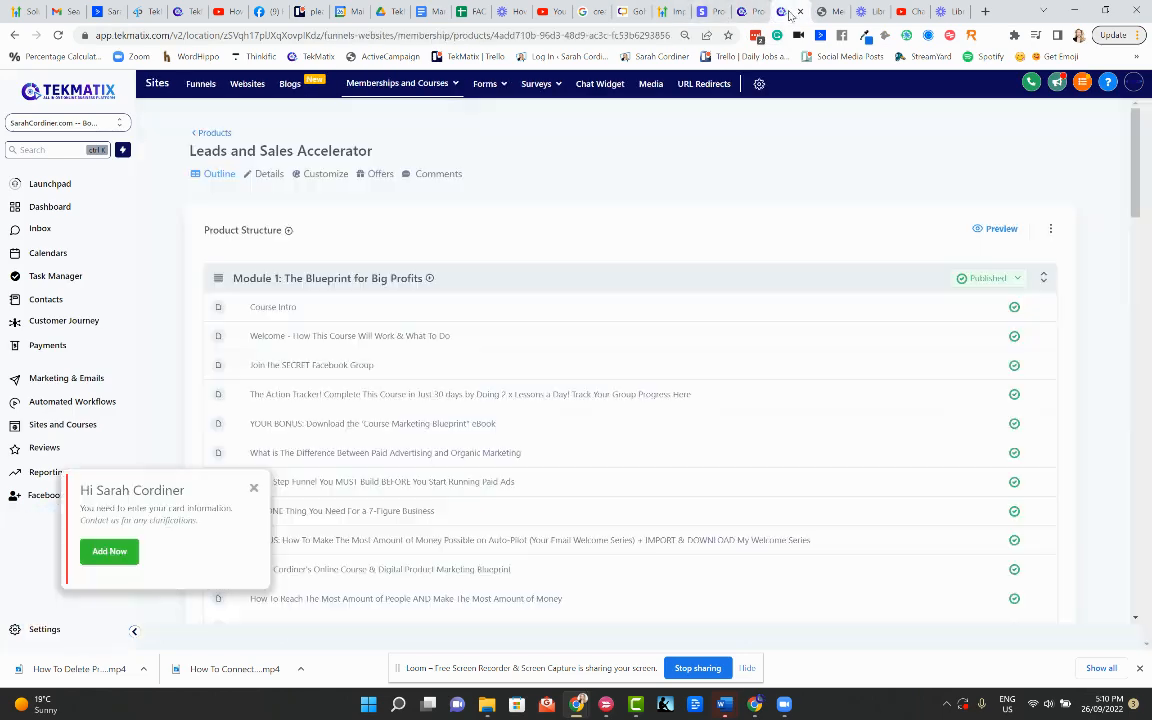
left_click(214, 132)
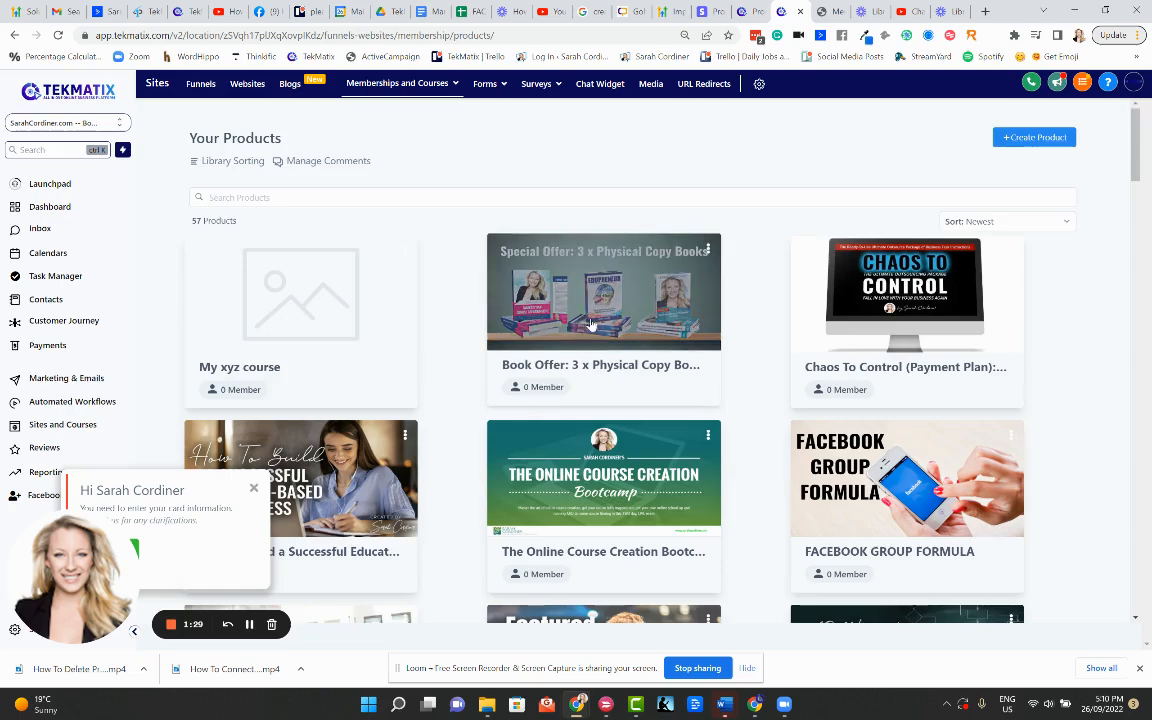
scroll(591, 325, "down", 1)
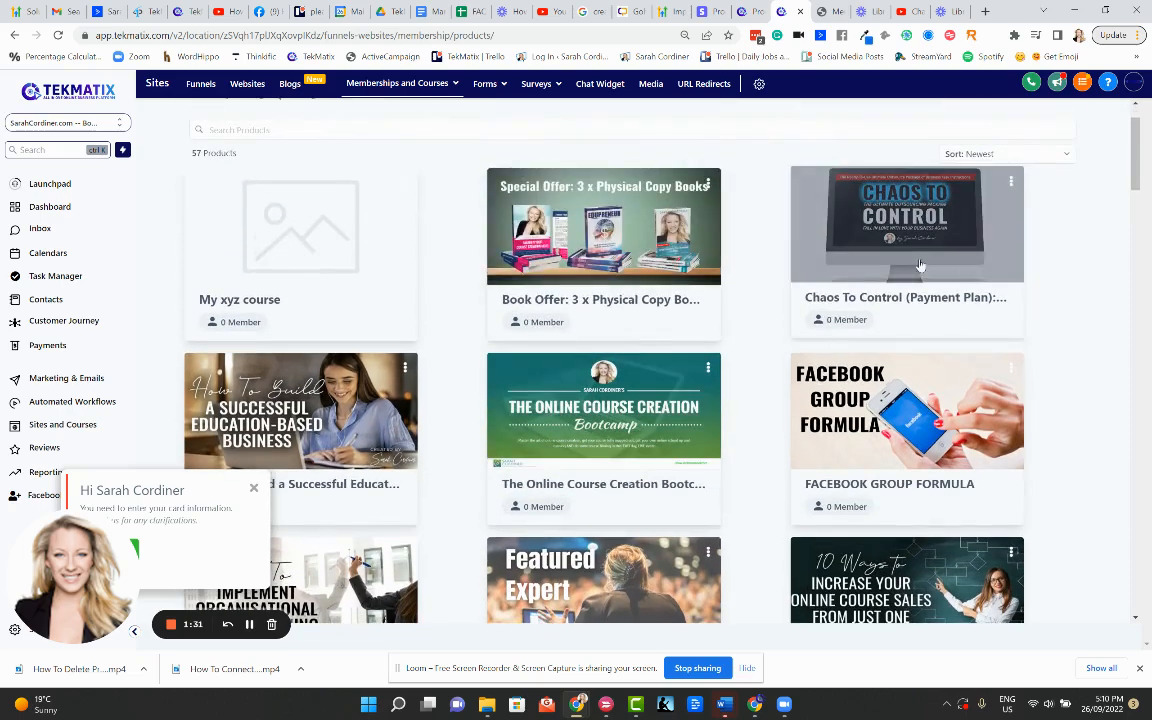
scroll(760, 300, "down", 1)
scroll(615, 320, "up", 2)
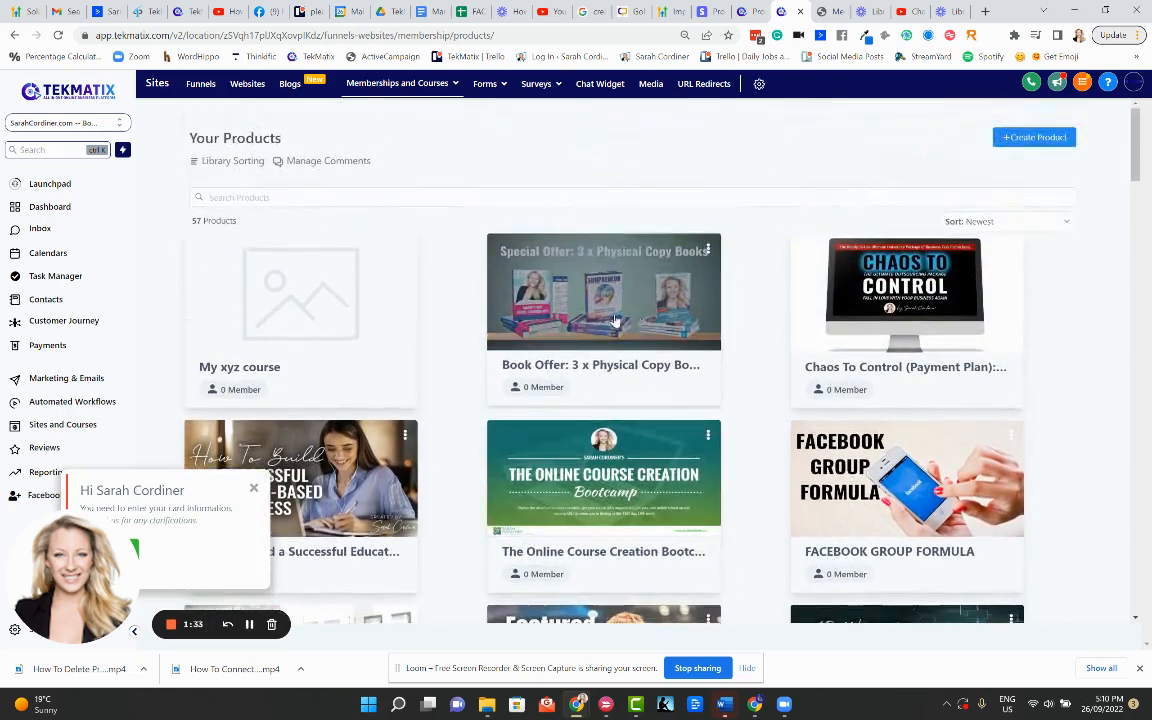
left_click(567, 318)
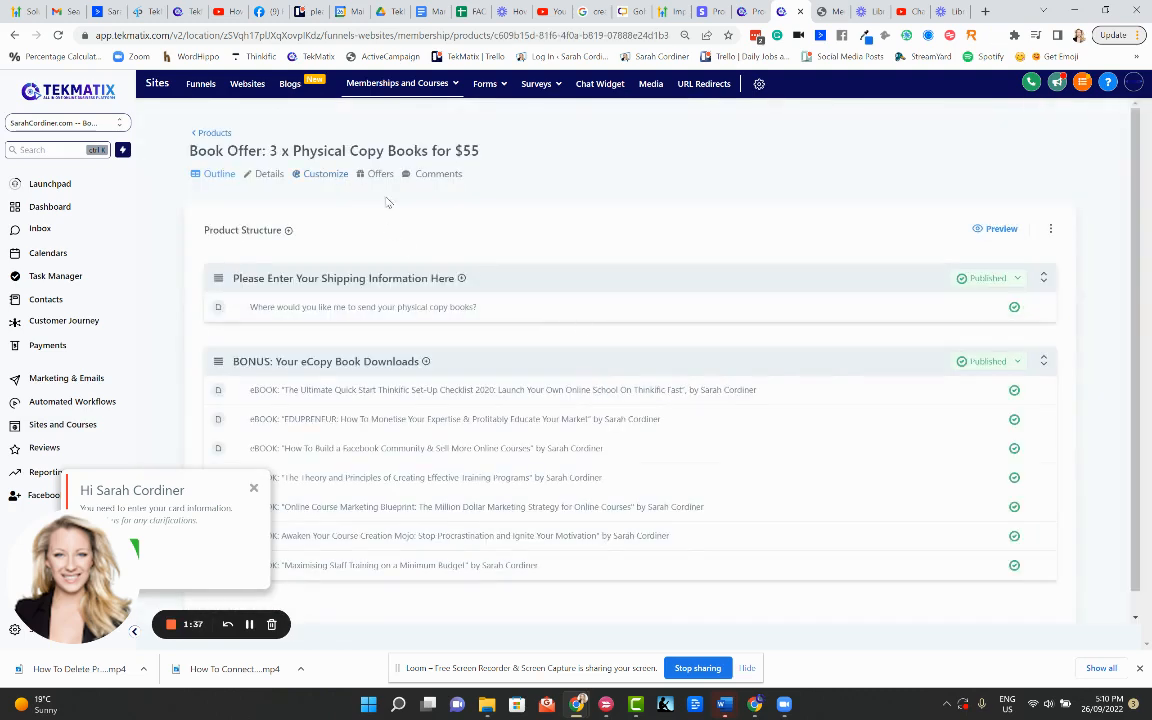
left_click_drag(480, 151, 449, 151)
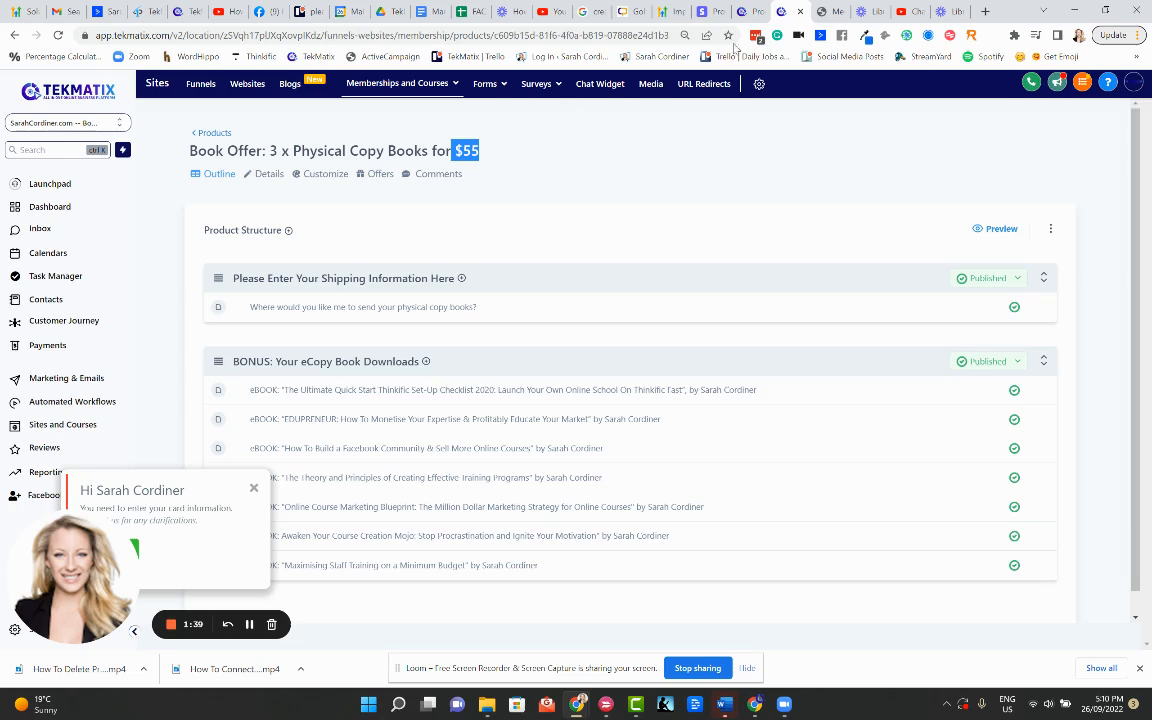
left_click_drag(505, 151, 172, 151)
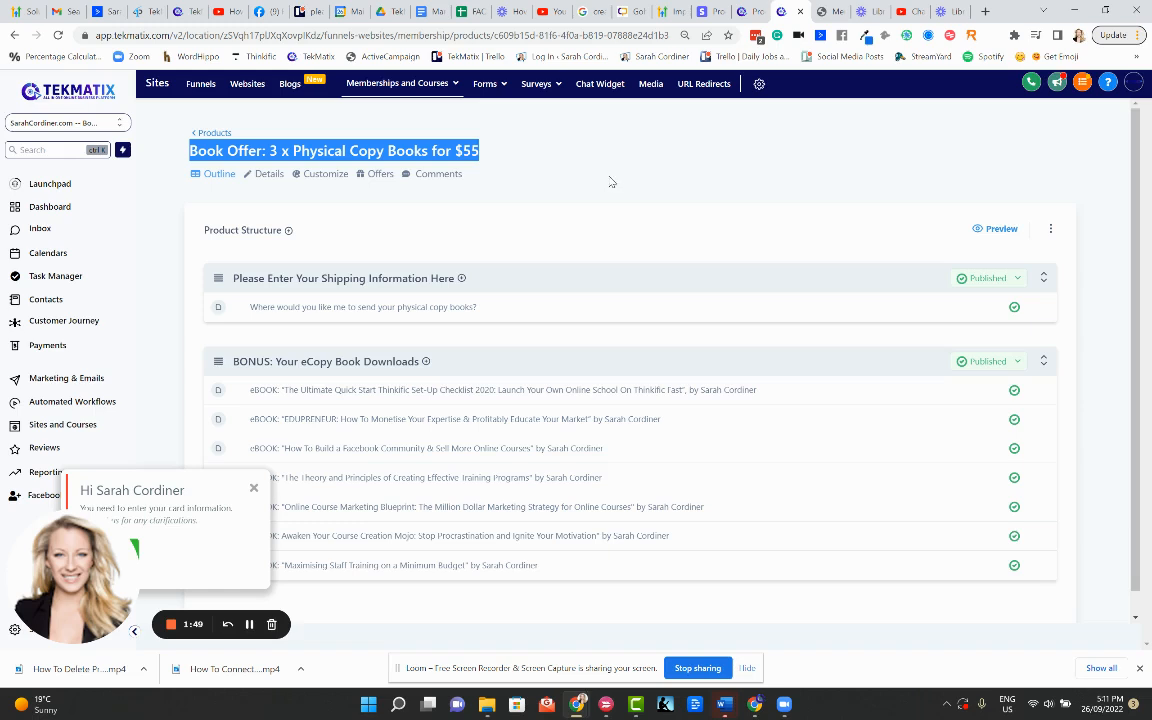
- Switch back to Stripe and name the new product "Book Offer: 3 x Books for $55"
left_click(715, 14)
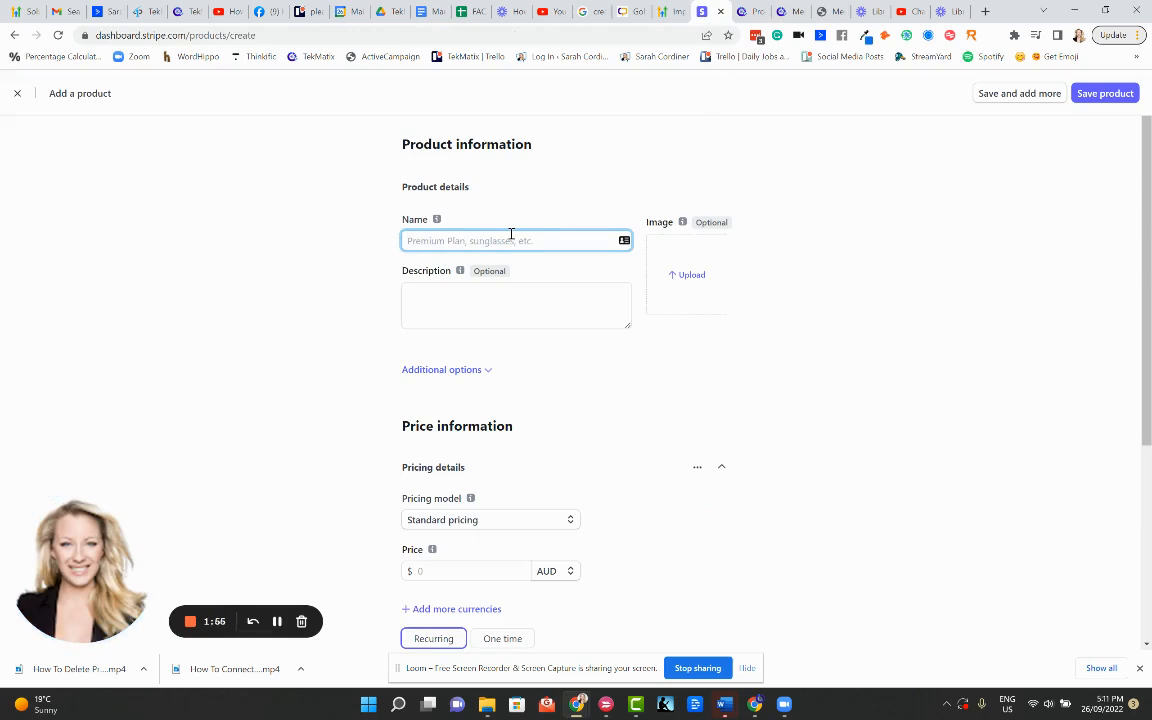
type("Book")
key("Caps_Lock")
key("Caps_Lock")
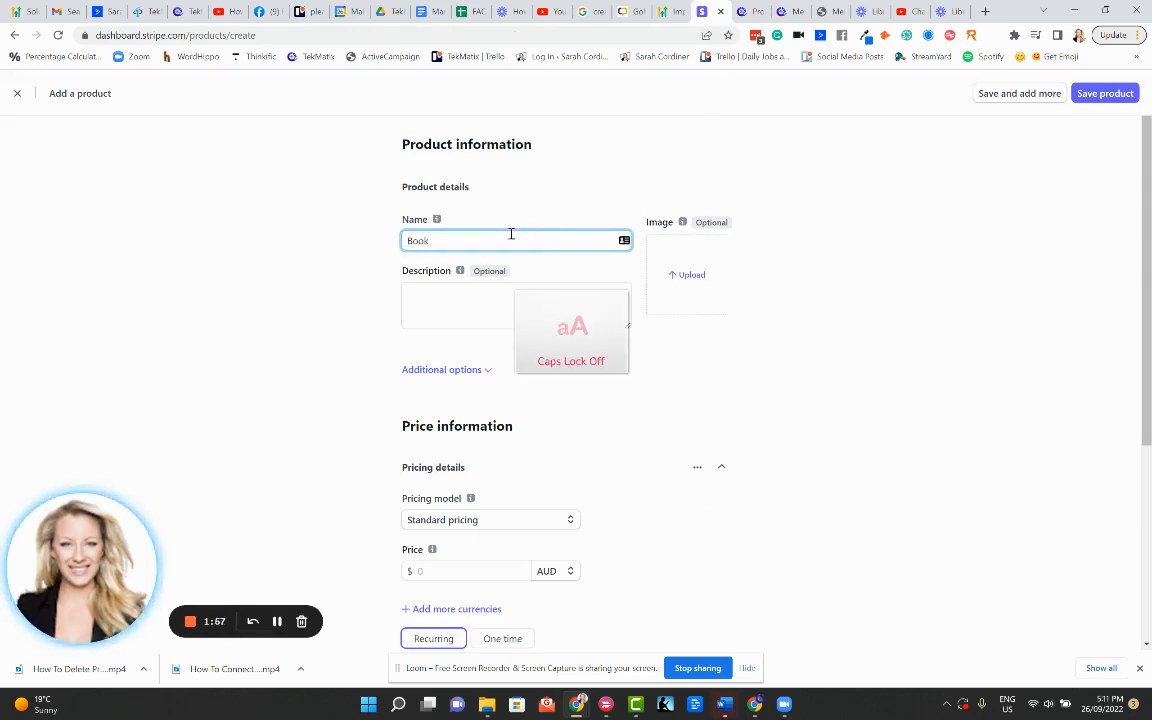
type("Offe")
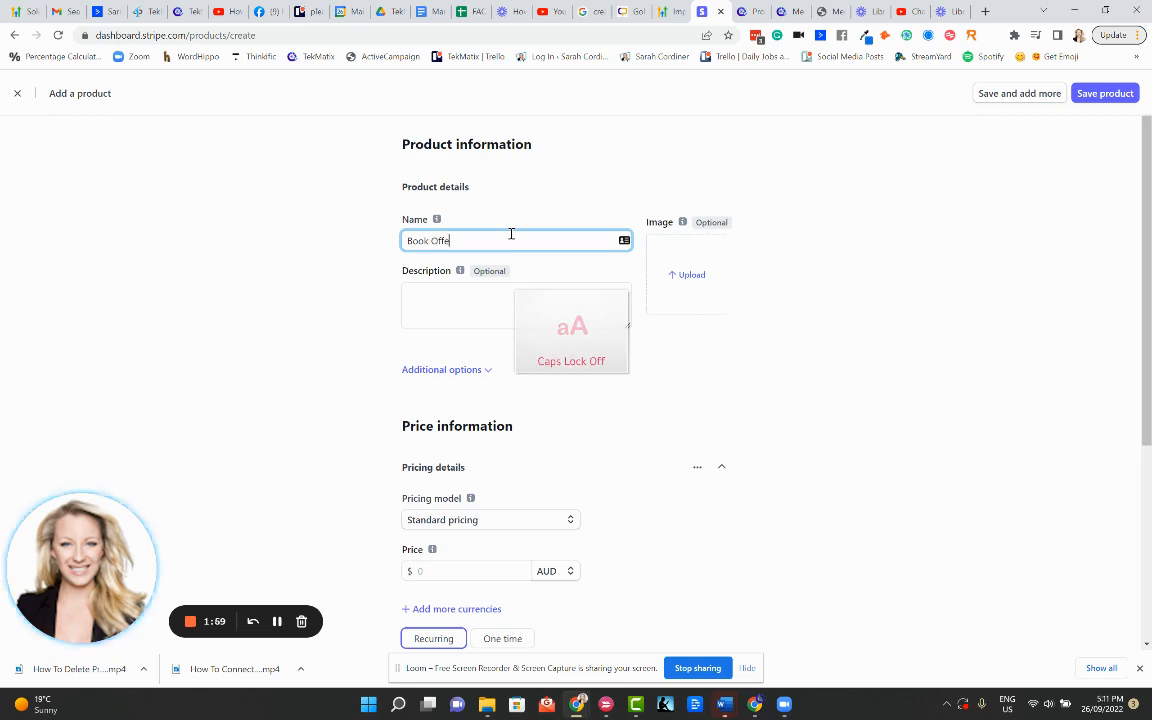
type("r: 3 x")
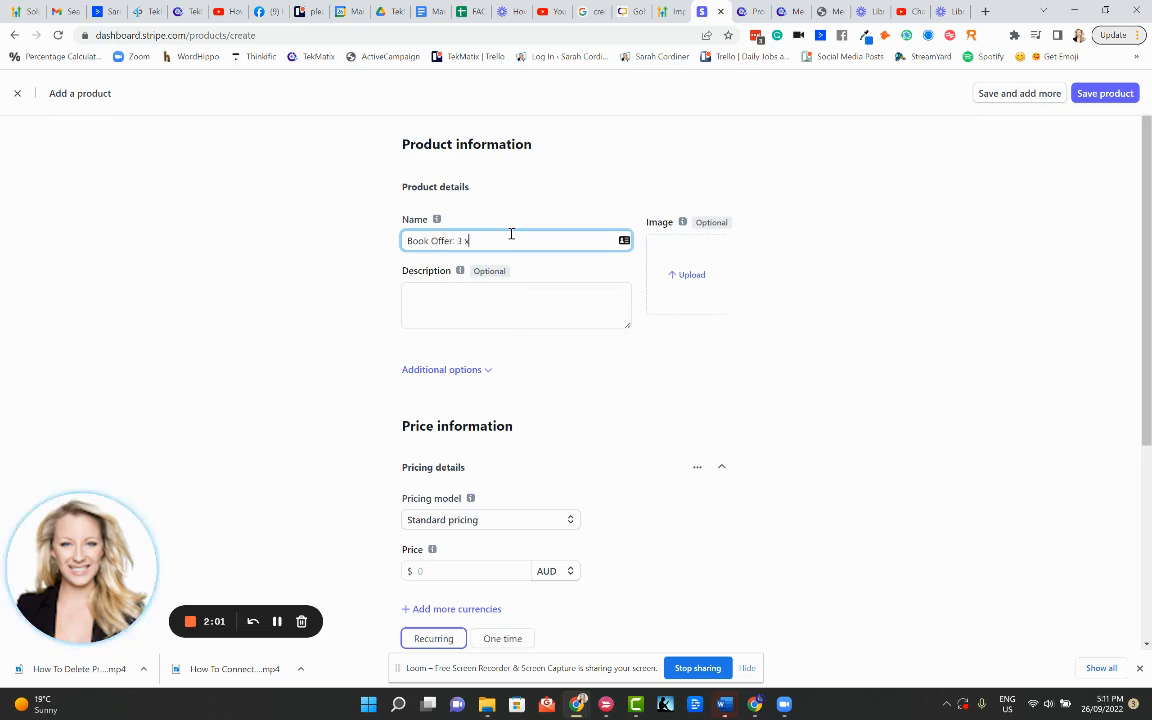
type(" Books f")
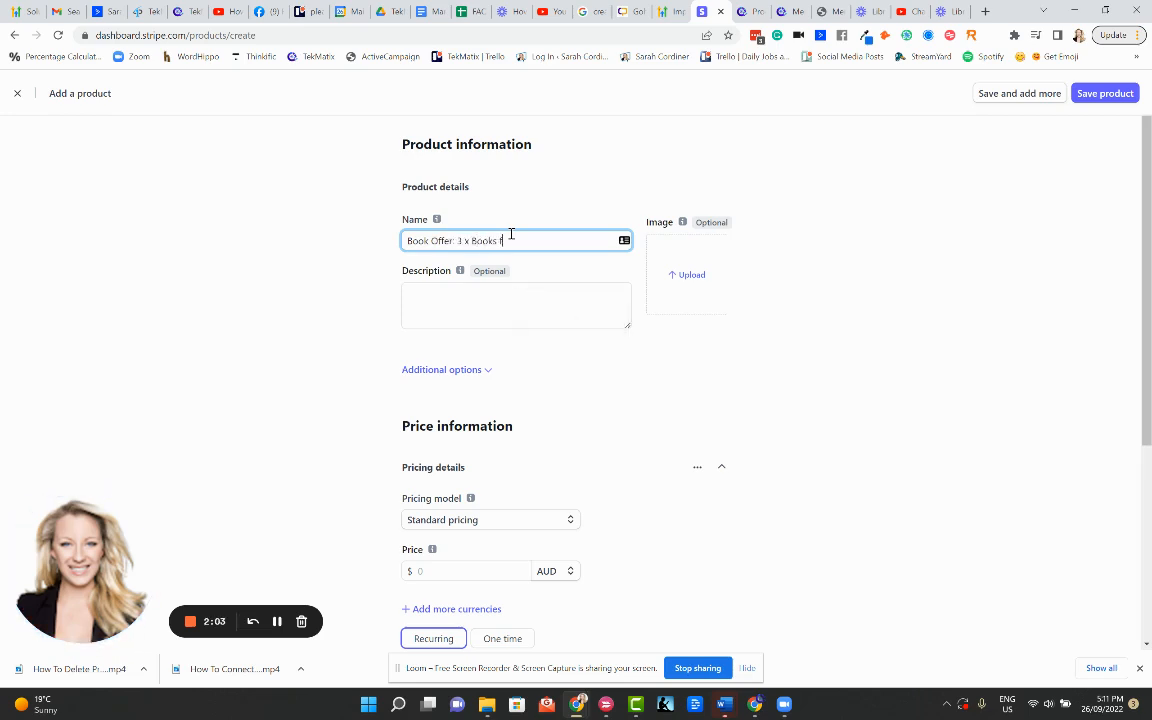
type("or $55")
- Copy the full product title from Tekmatix and replace the Stripe product name with "Book Offer: 3 x Physical Copy Books for $55"
left_click(785, 11)
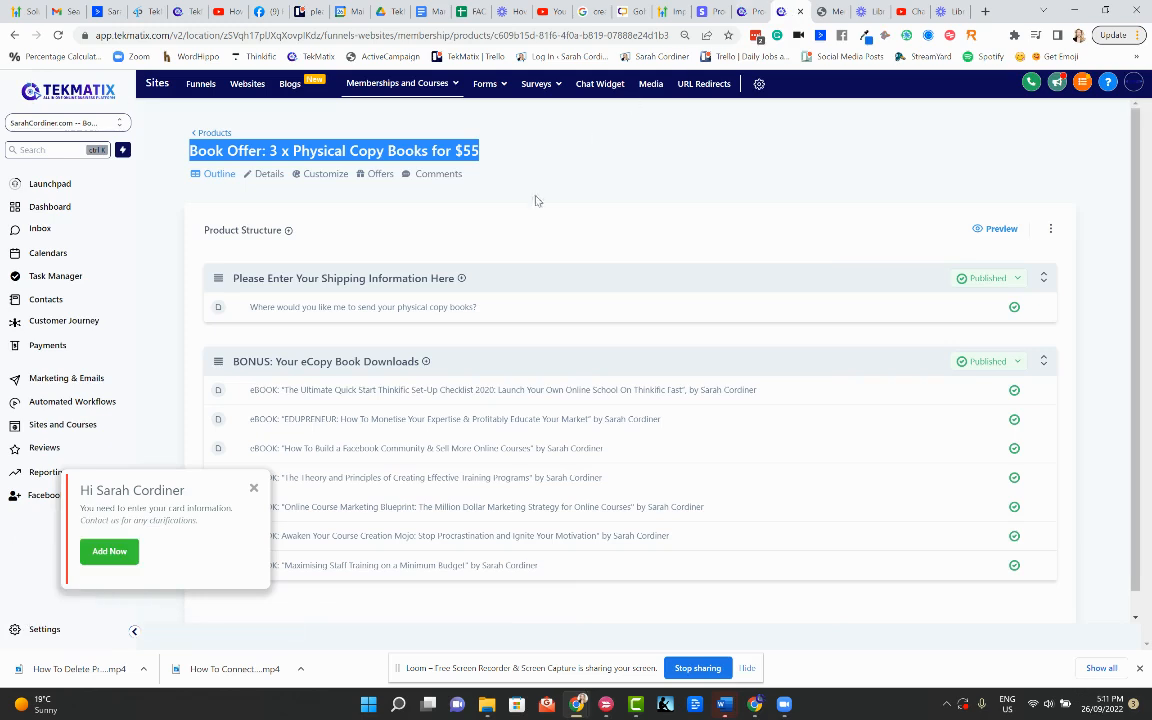
left_click_drag(496, 155, 193, 150)
key("ctrl+c")
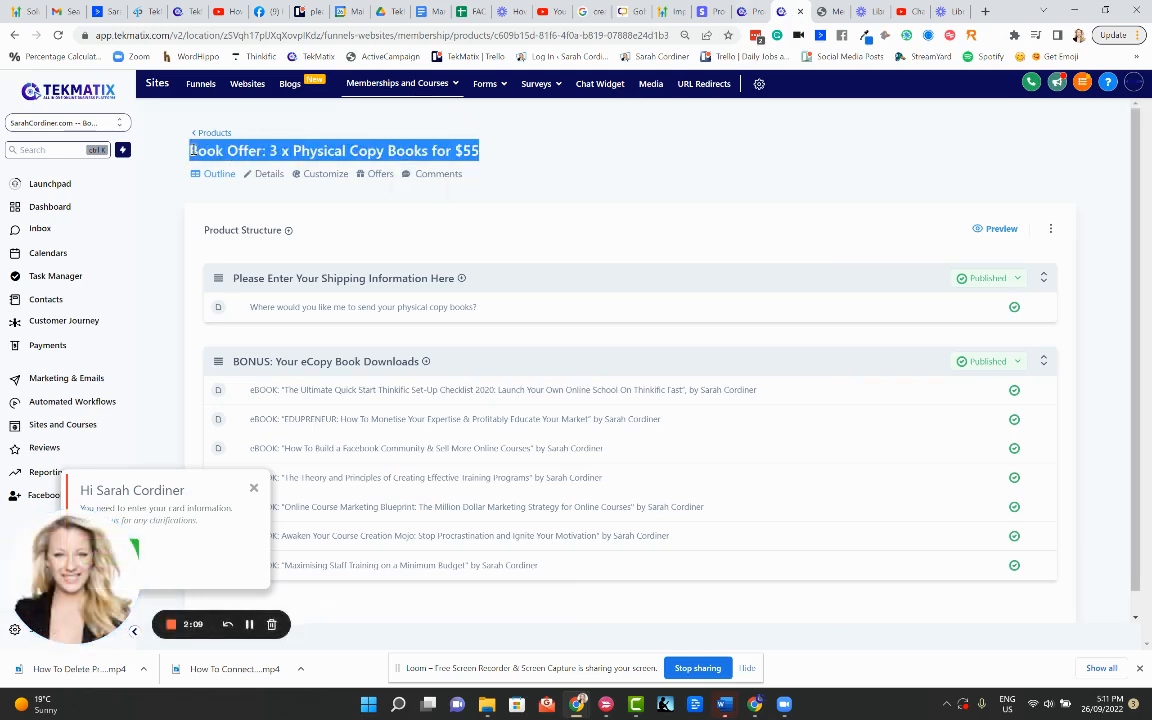
left_click(704, 12)
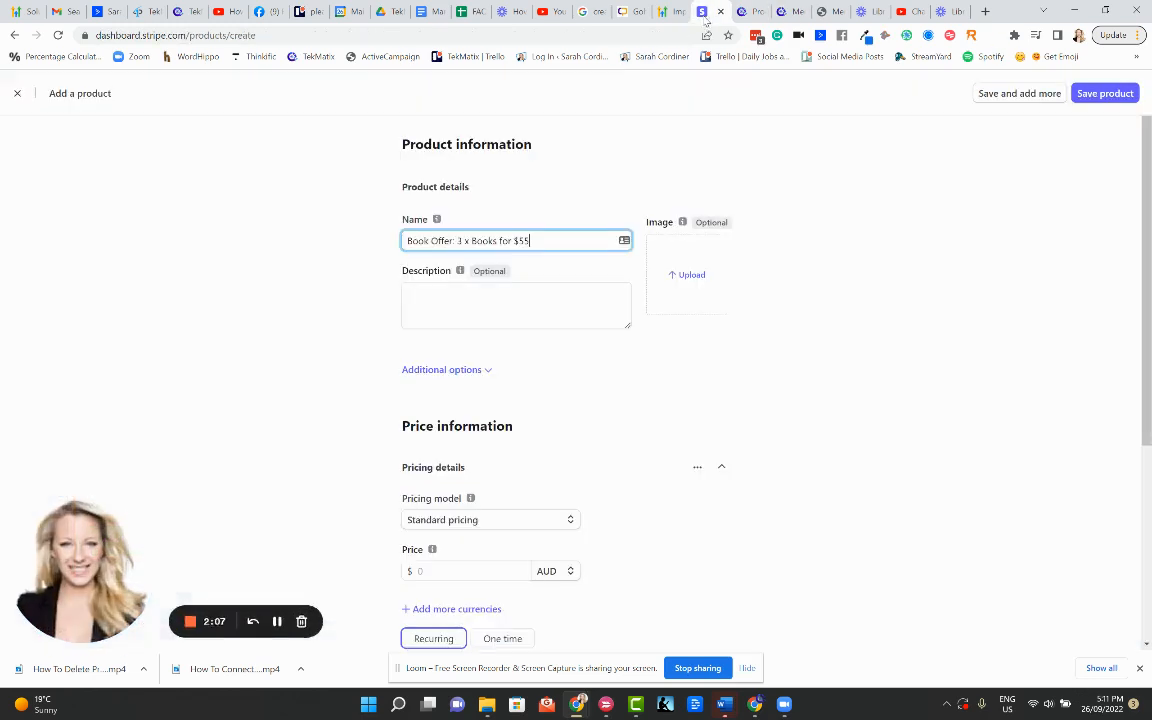
left_click_drag(531, 240, 378, 247)
key("ctrl+v")
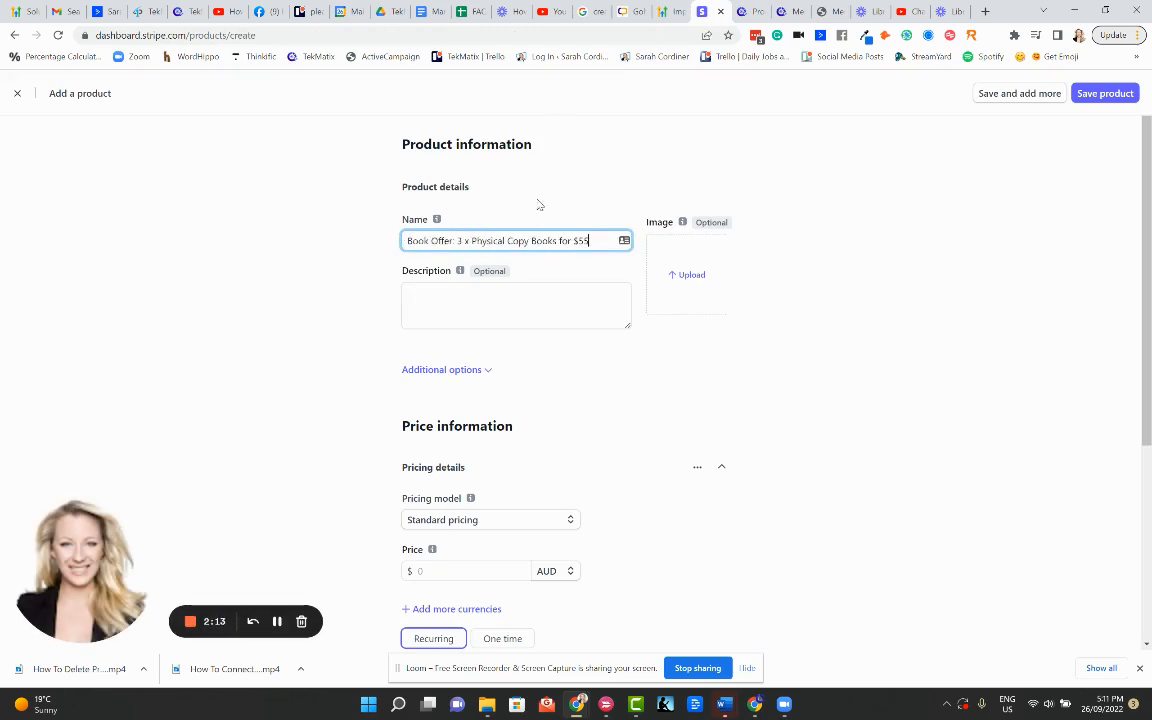
- Expand the additional product options and review the description, statement descriptor, unit label, metadata and feature list fields
left_click(442, 301)
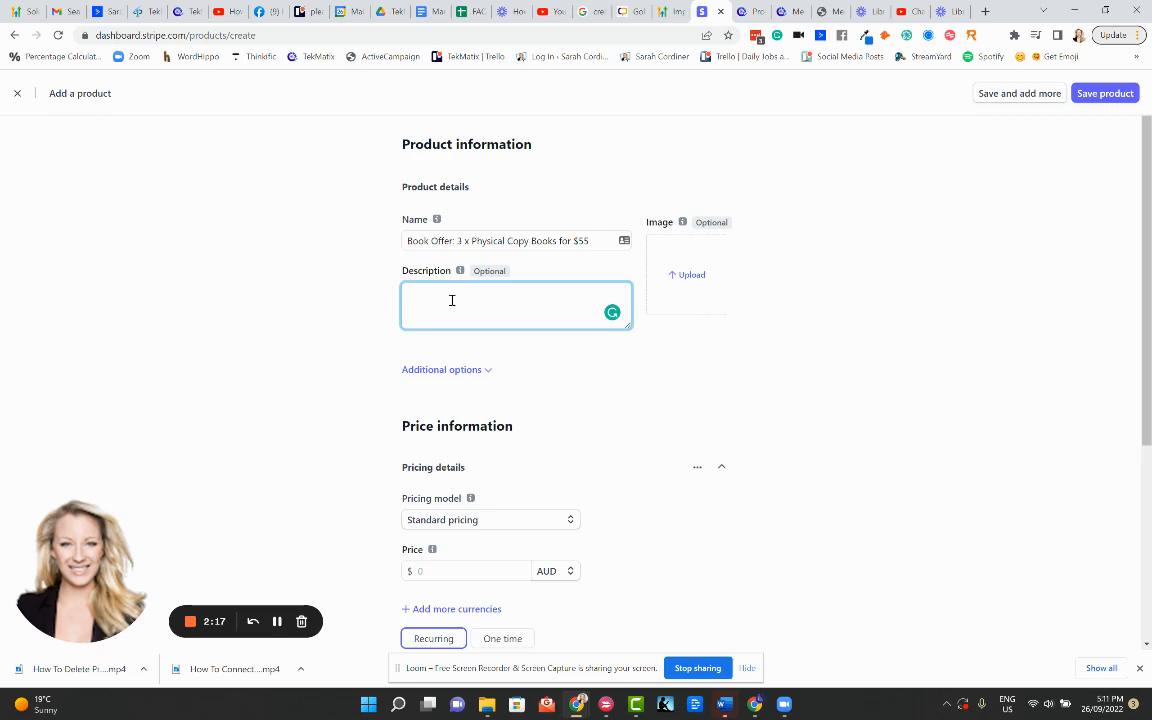
scroll(486, 335, "down", 1)
left_click(484, 306)
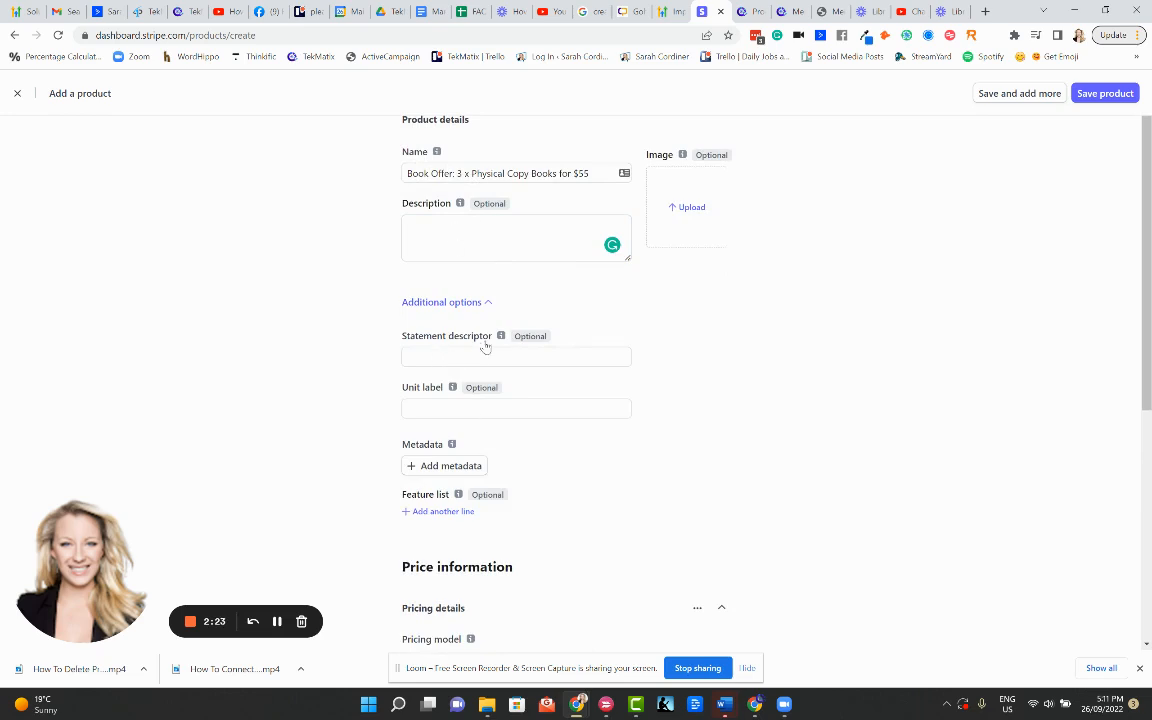
mouse_move(502, 338)
mouse_move(454, 391)
scroll(560, 270, "down", 2)
scroll(575, 310, "down", 1)
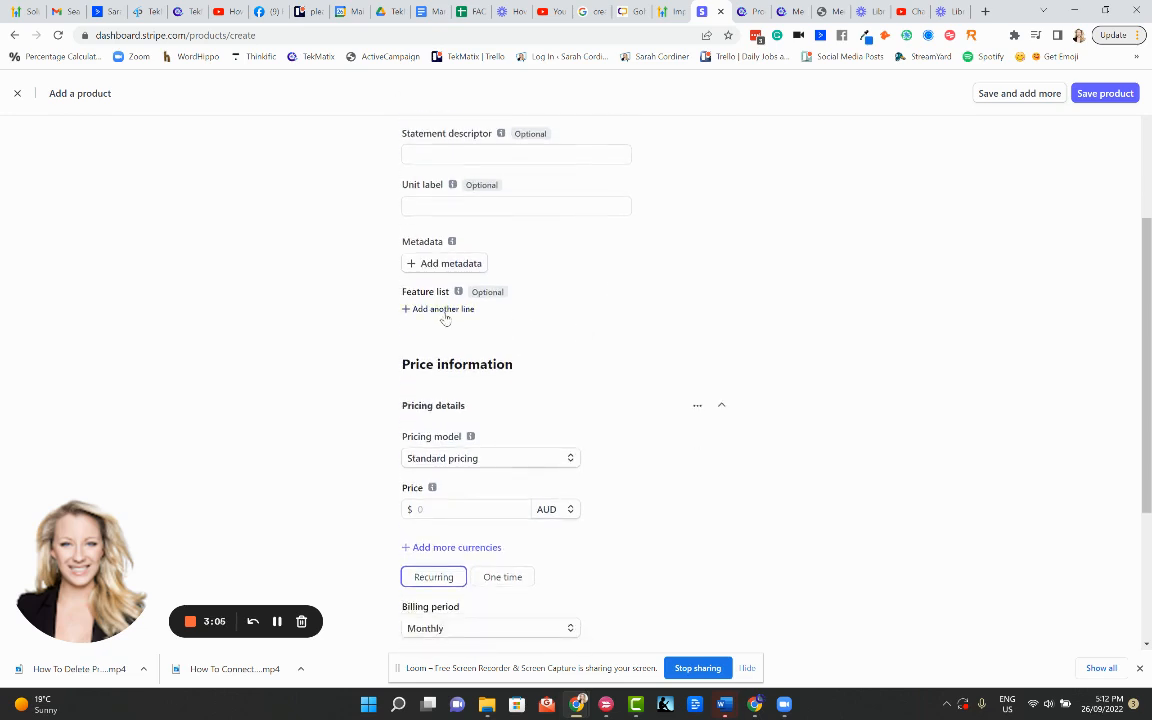
scroll(476, 278, "down", 2)
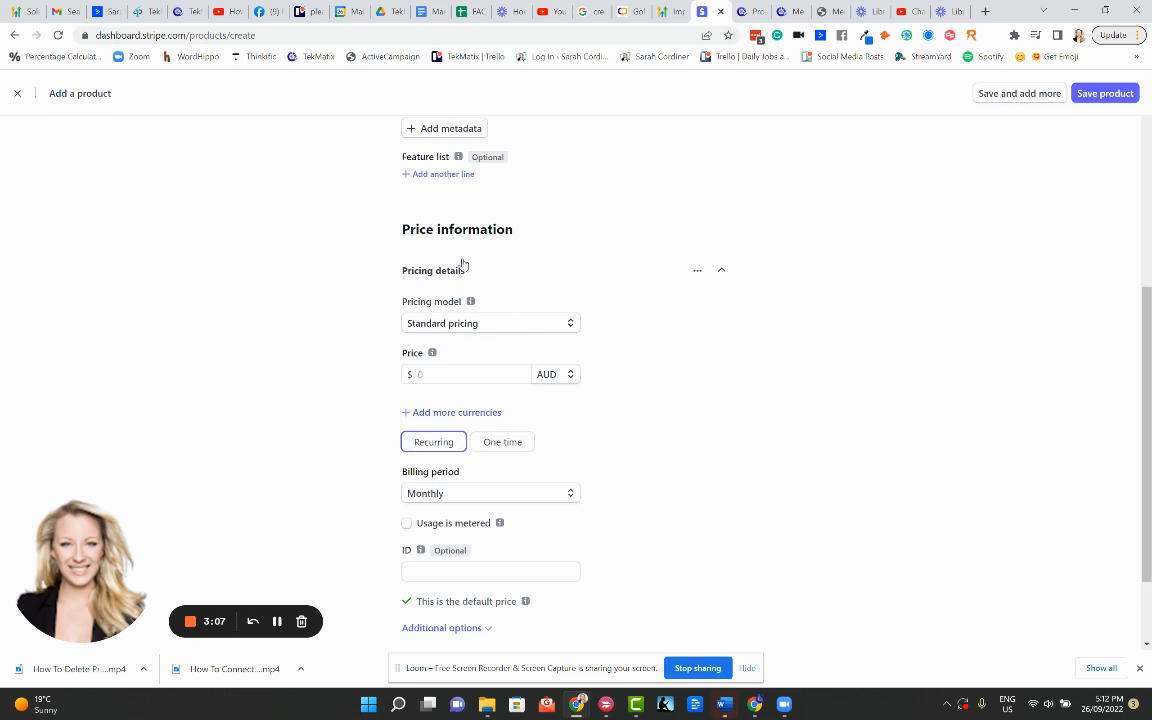
- Choose the Standard pricing model and set the product's price to 55.00 in USD - US Dollar
scroll(463, 264, "down", 1)
left_click(473, 255)
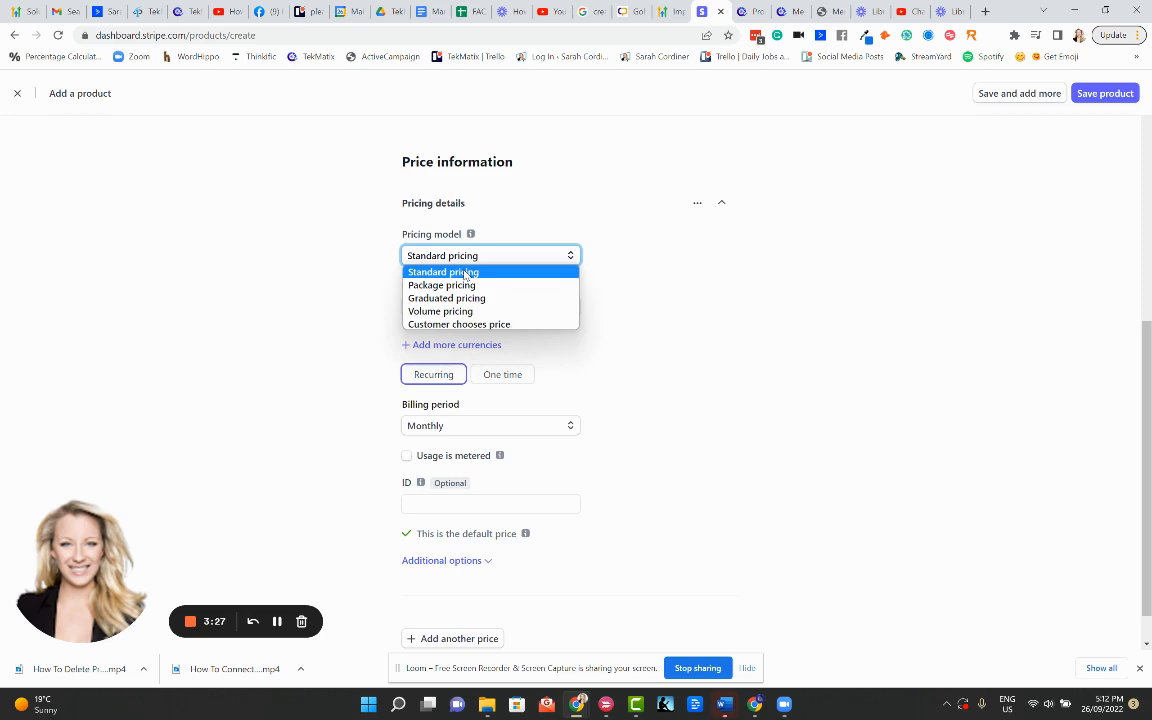
left_click(464, 274)
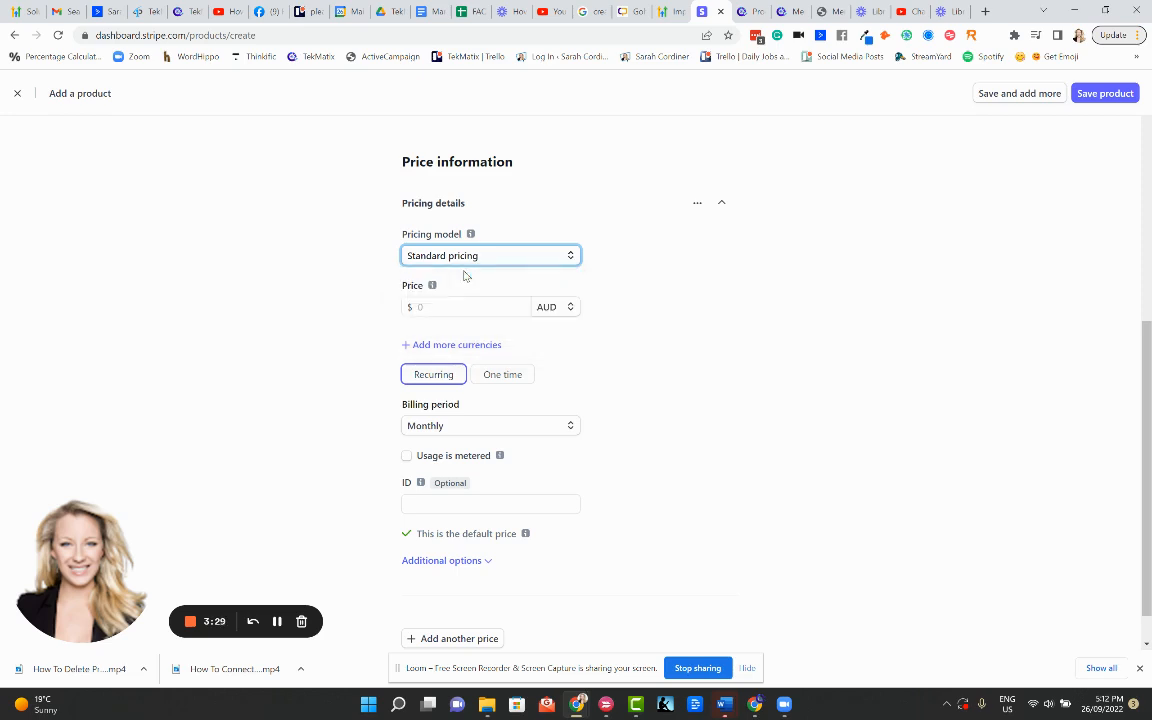
left_click(461, 306)
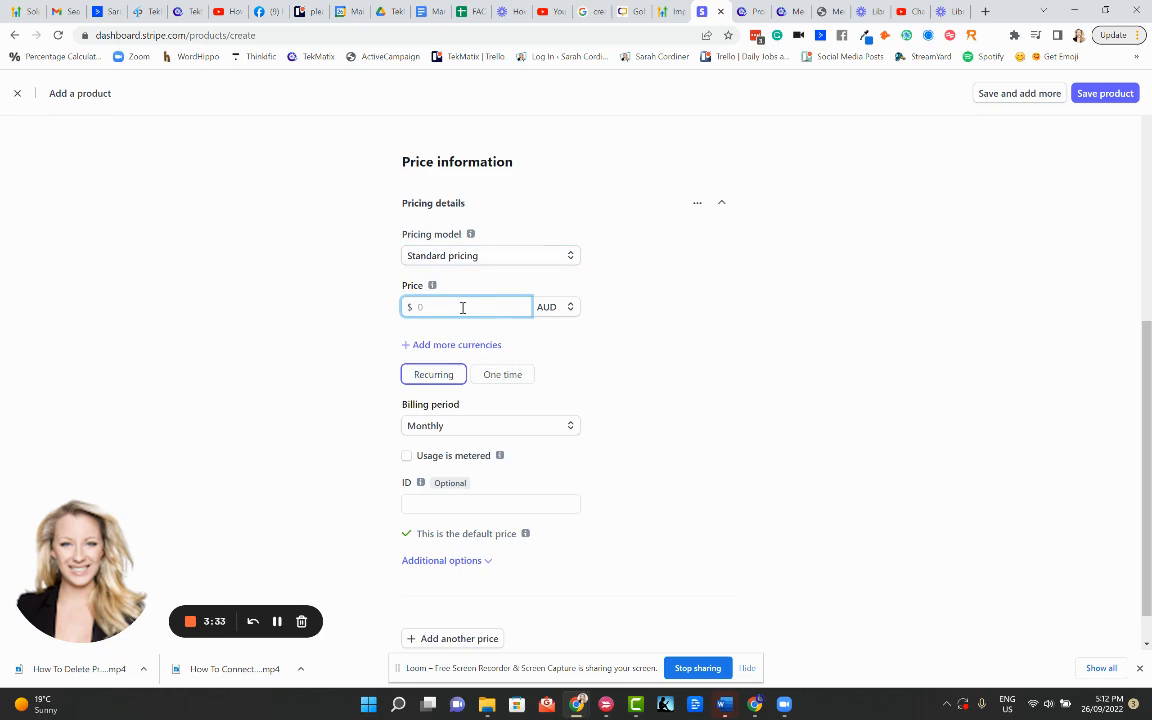
type("55")
left_click(550, 308)
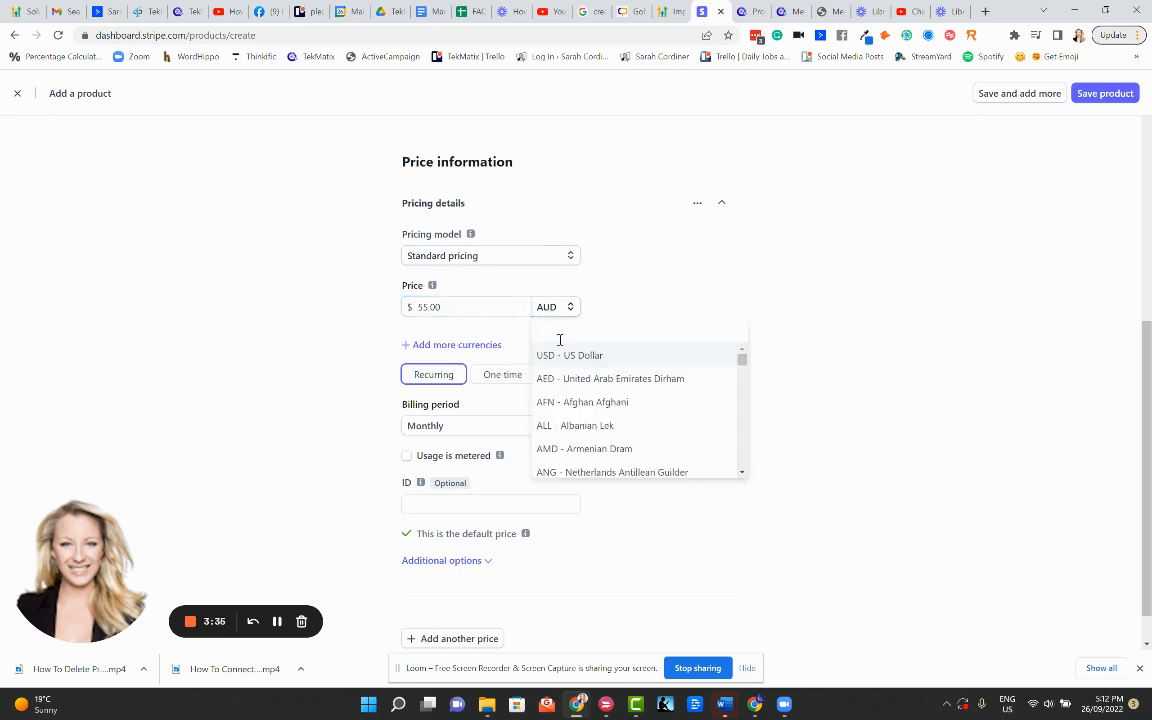
left_click(566, 357)
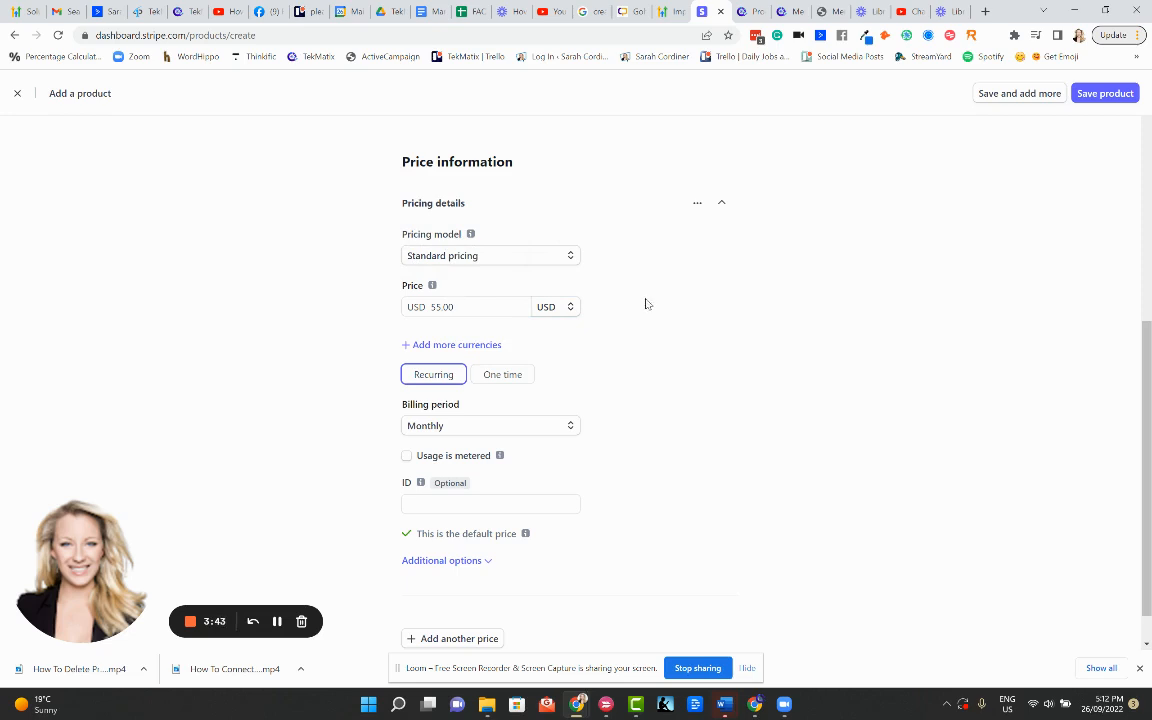
- Set the product's price to be charged one time instead of recurring
scroll(648, 298, "up", 1)
scroll(655, 292, "down", 2)
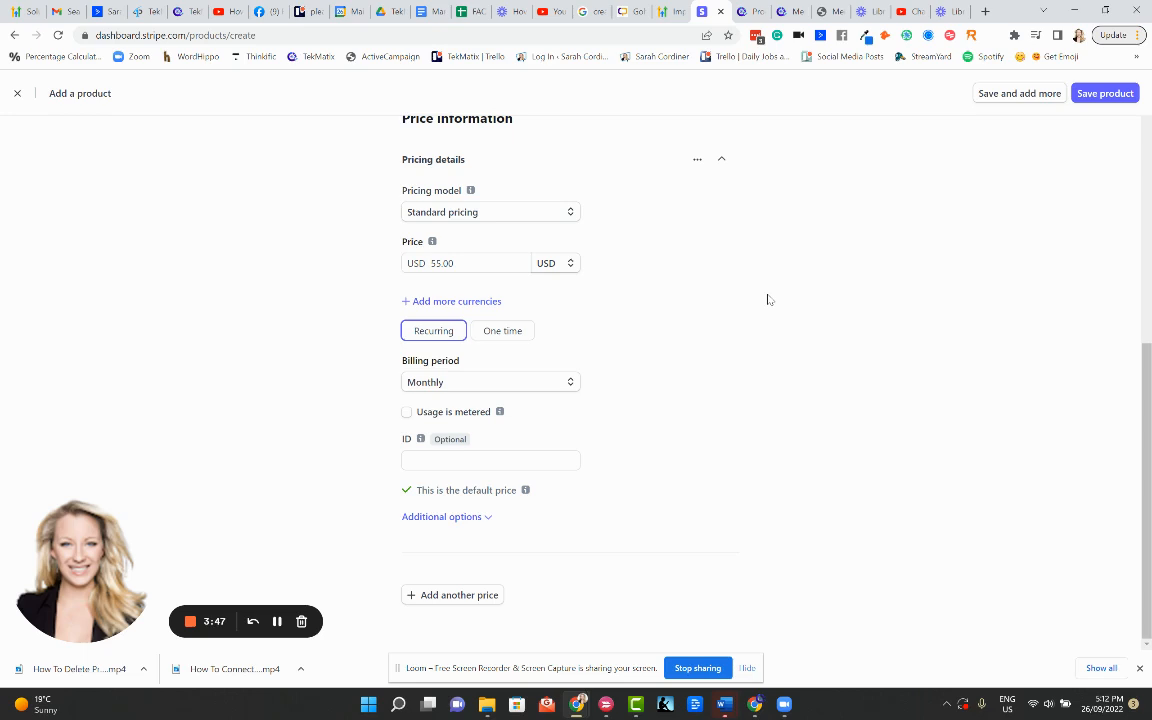
scroll(760, 298, "up", 2)
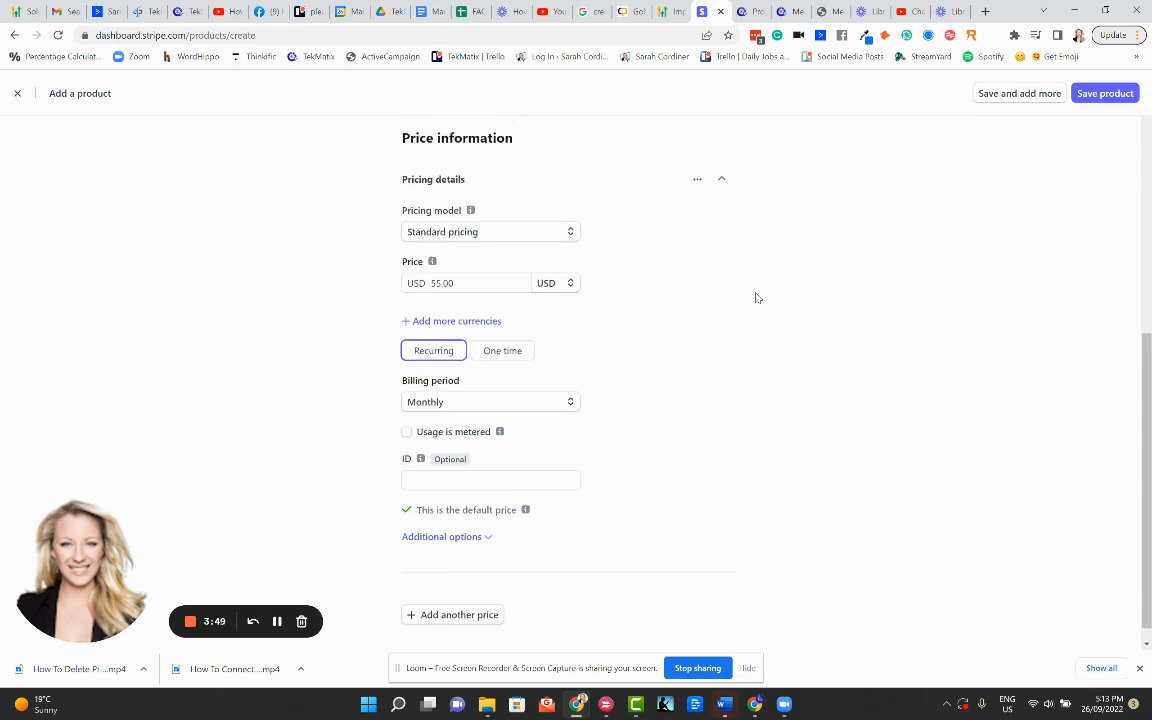
scroll(760, 300, "down", 2)
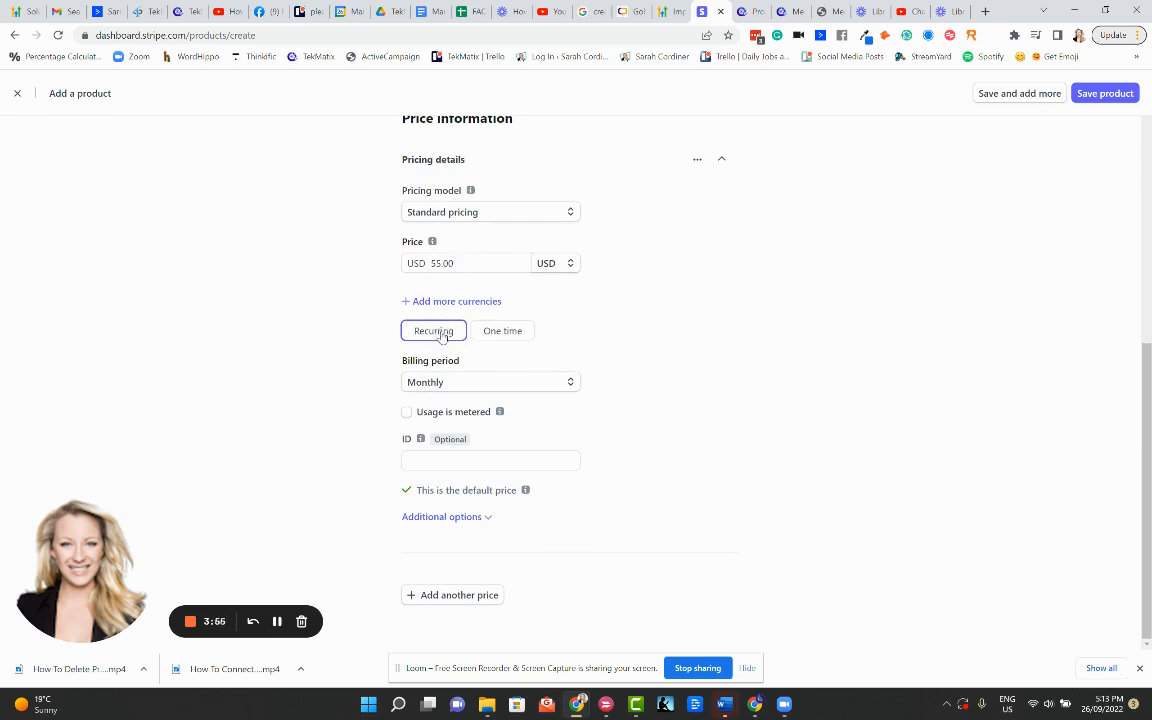
left_click(505, 333)
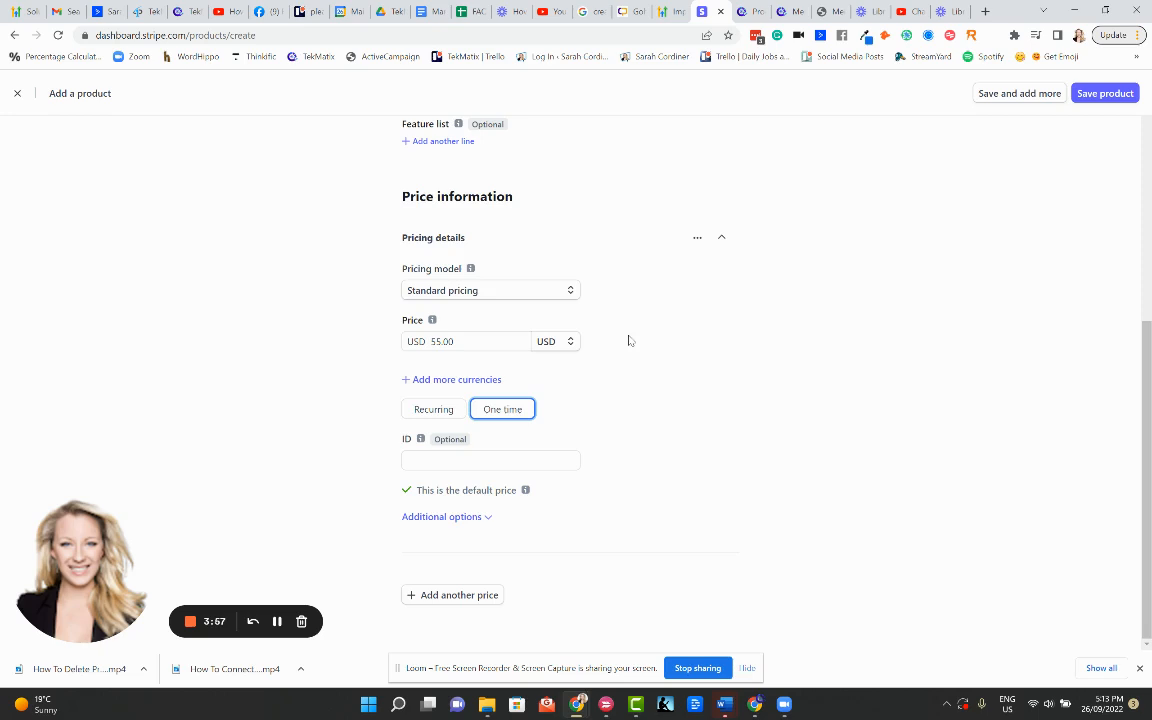
- Try adding an AUD - Australian Dollar price alongside the USD price, and remove that extra currency
left_click(440, 380)
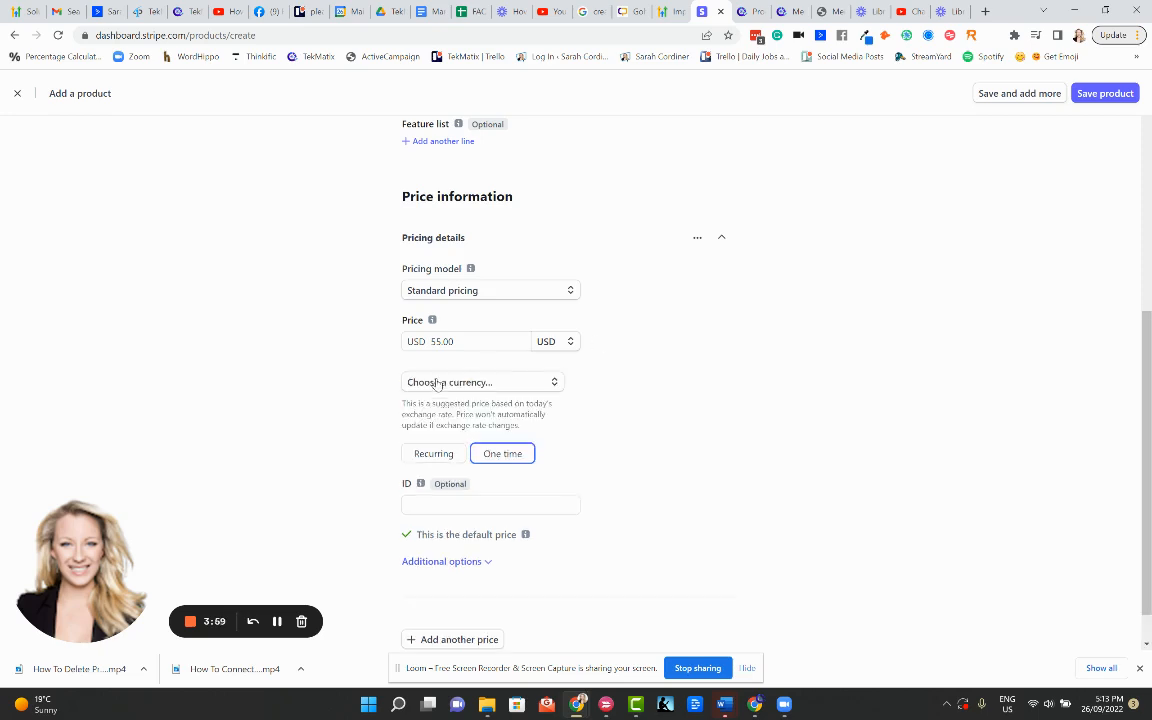
left_click(474, 383)
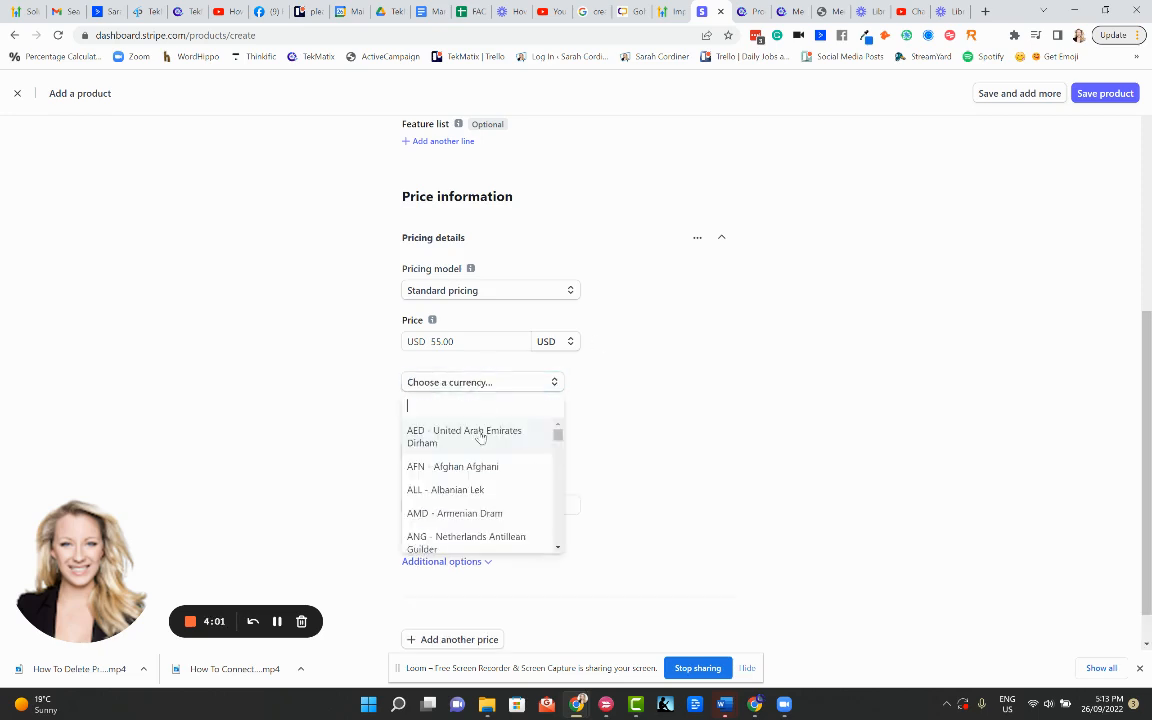
type("aud")
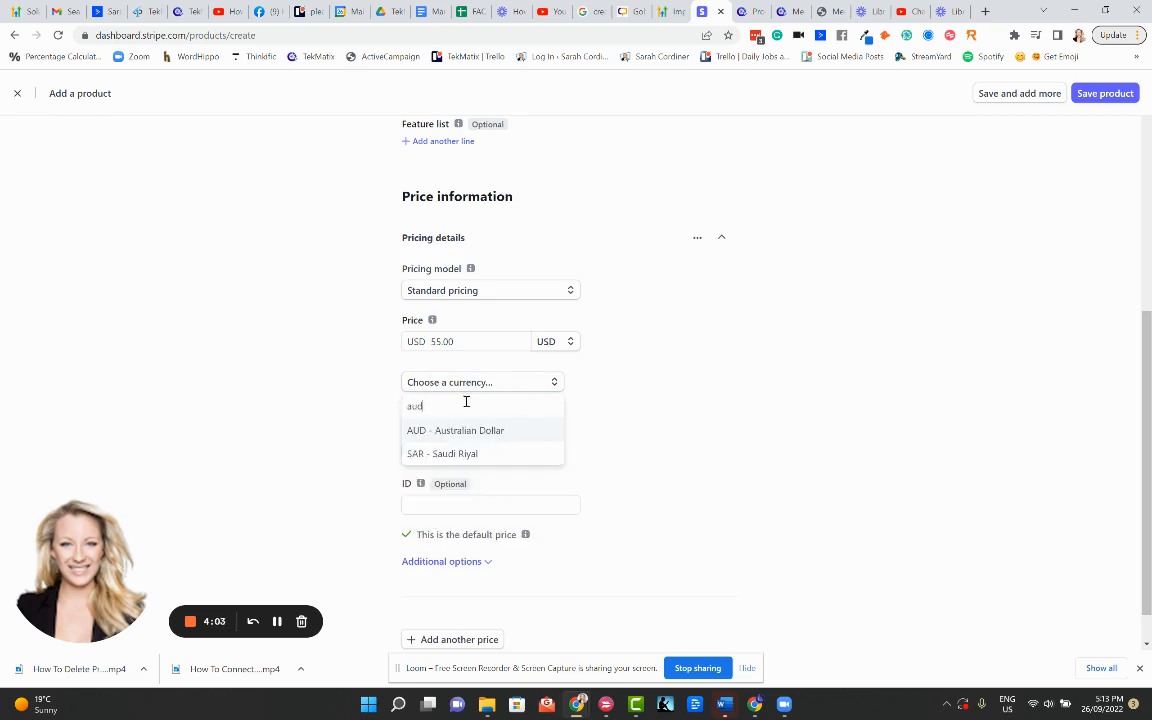
left_click(485, 431)
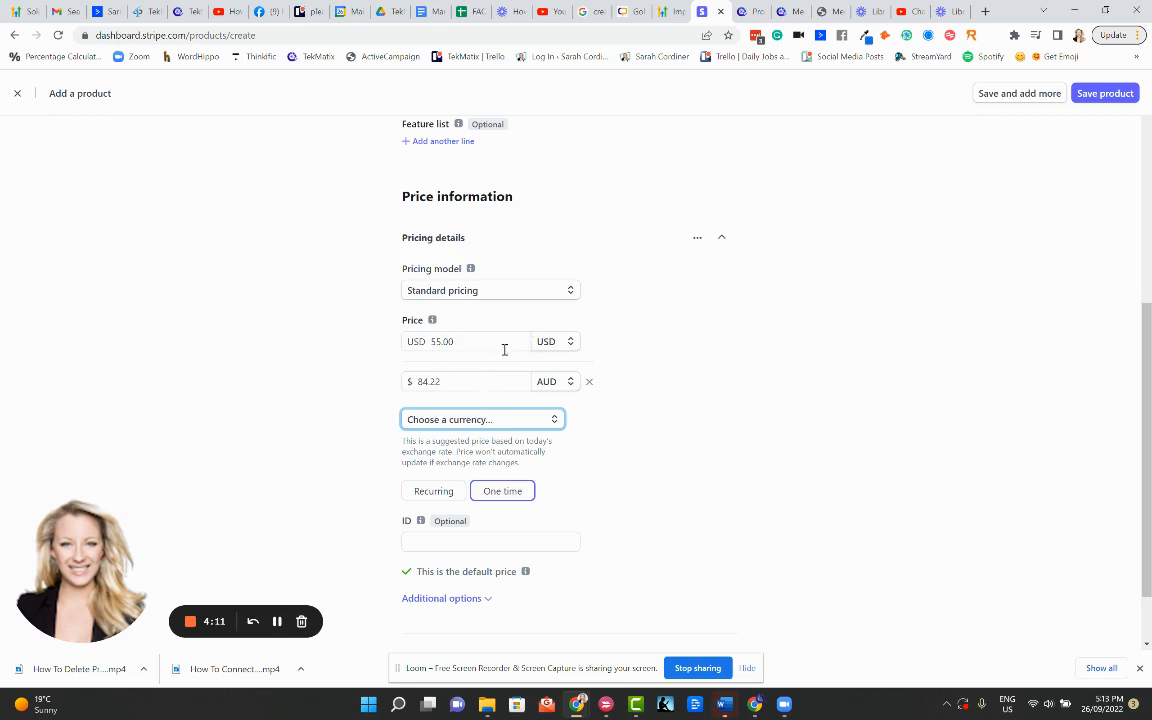
left_click(589, 383)
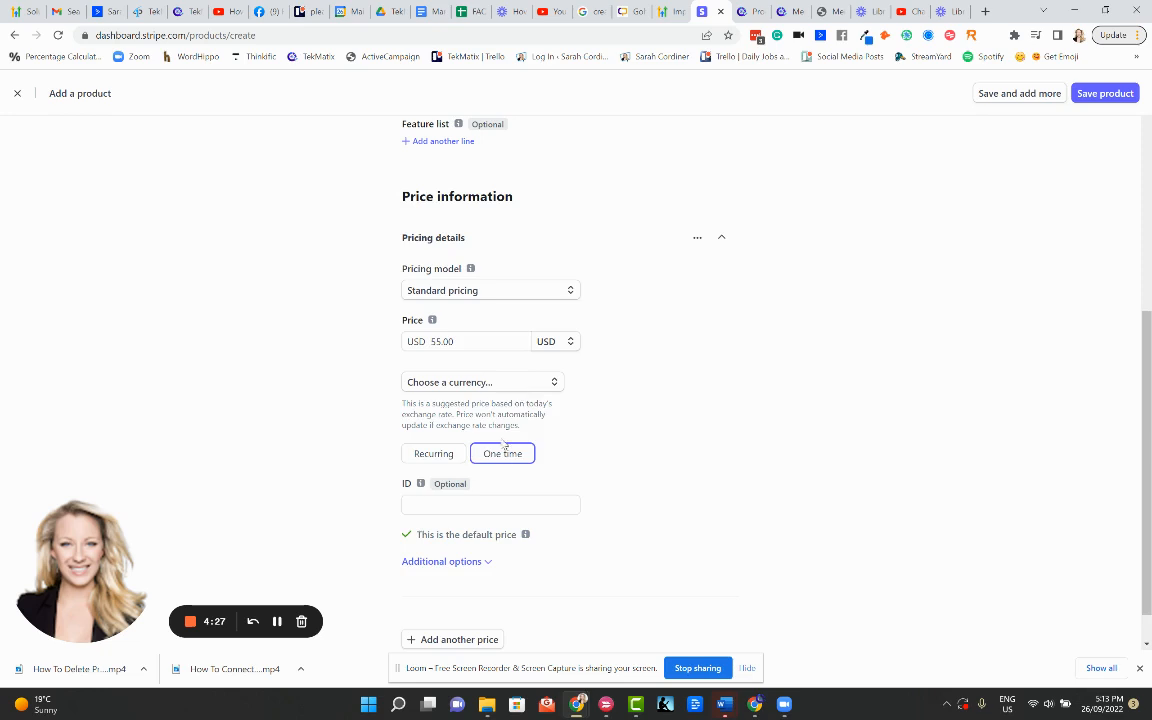
- Expand the price's additional options to check the price description field, collapse them and review the product form
scroll(452, 400, "down", 1)
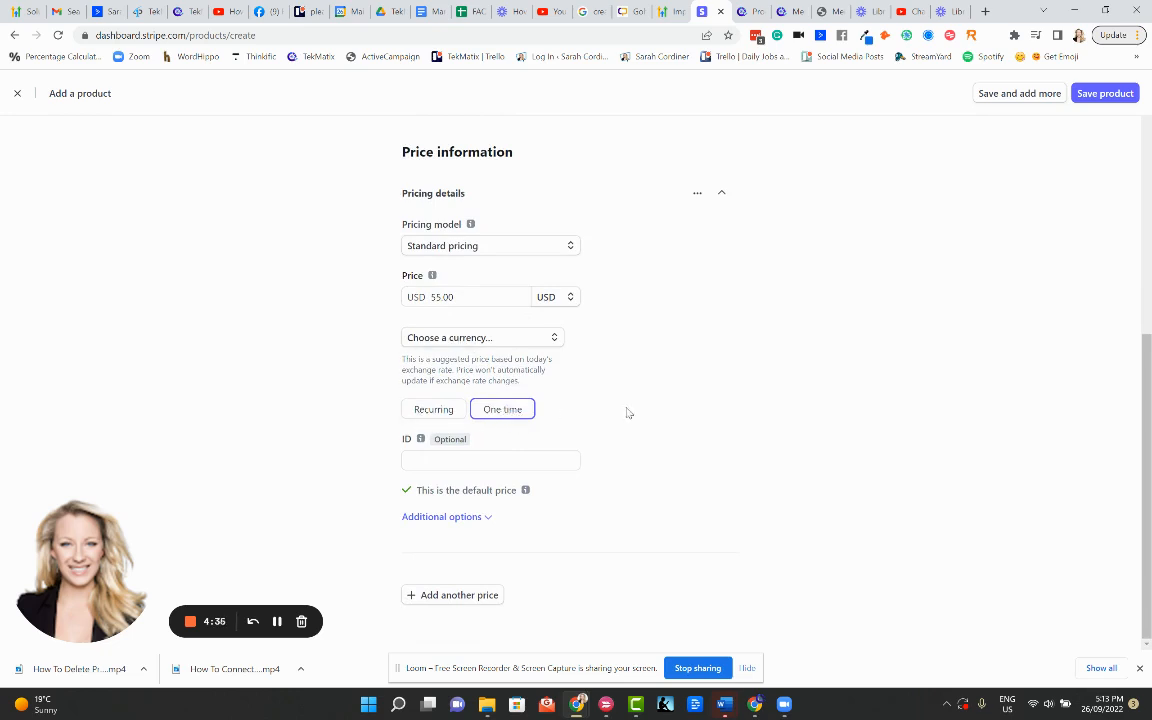
left_click(488, 516)
scroll(630, 467, "down", 1)
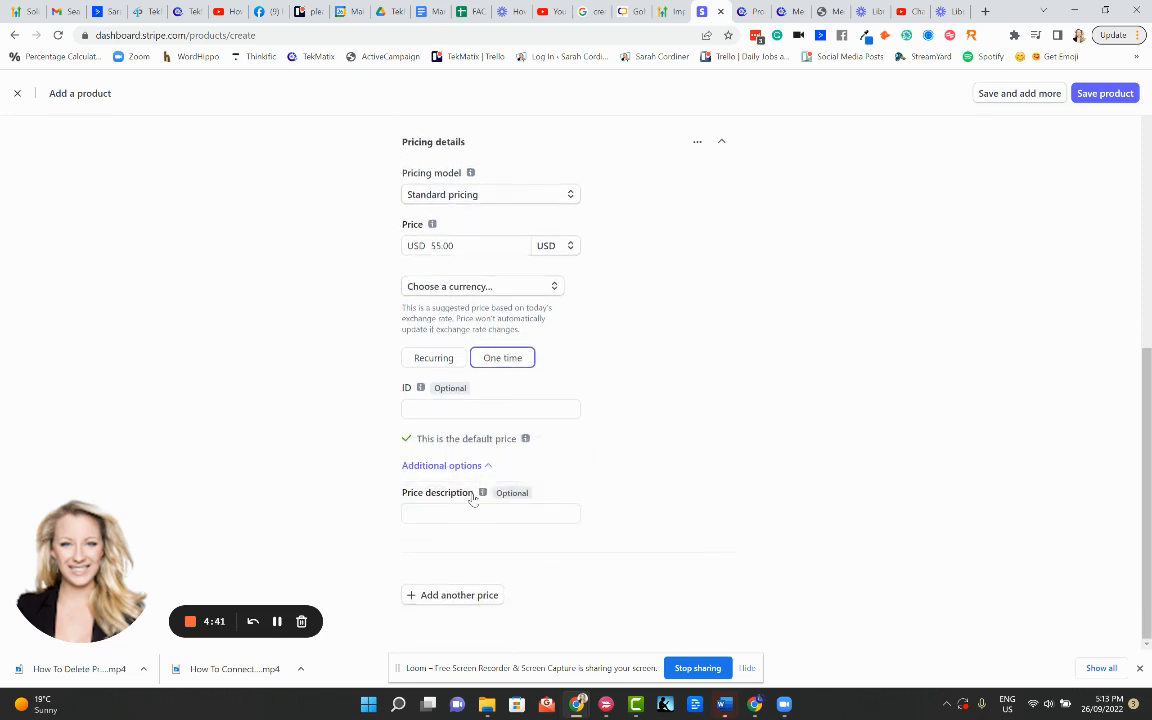
left_click(488, 467)
scroll(594, 355, "up", 5)
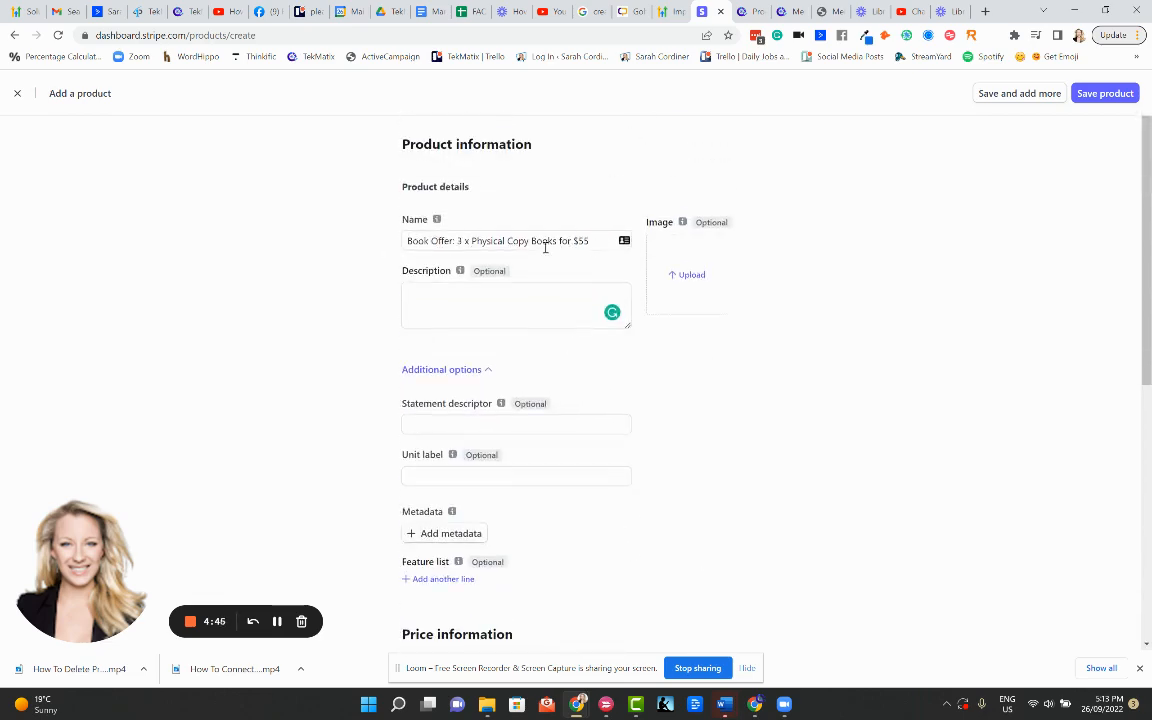
scroll(617, 355, "down", 5)
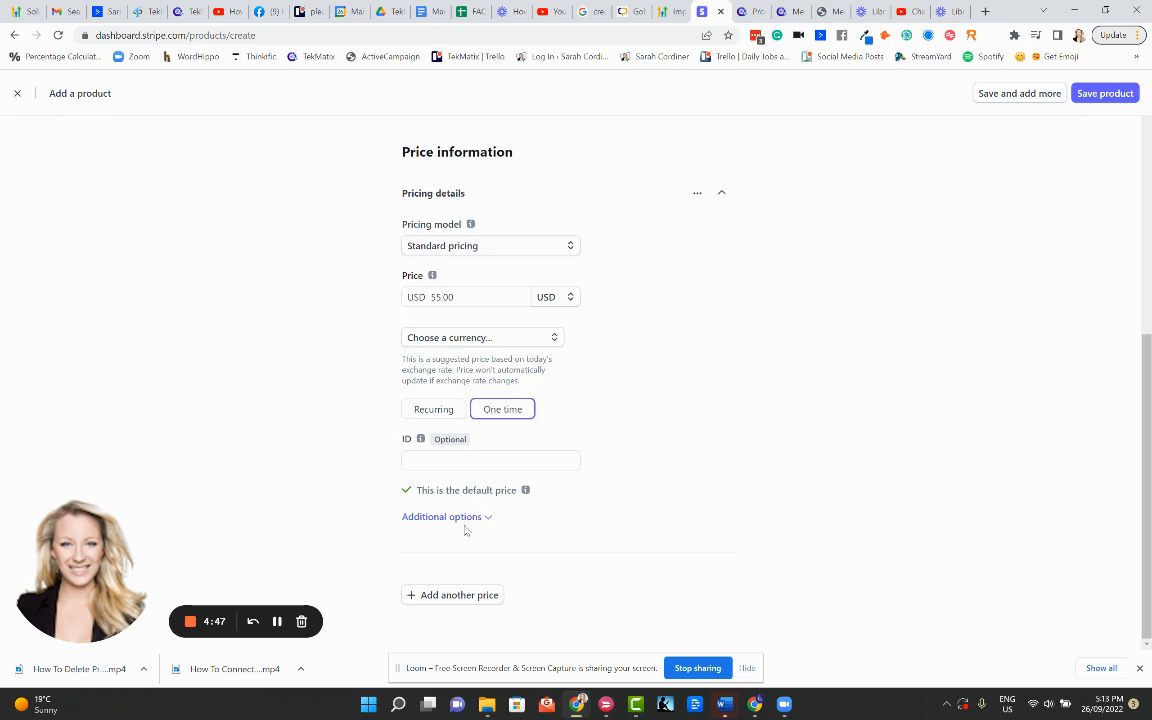
- Add a second price charged one time, leave its amount empty and try to save the product
left_click(459, 595)
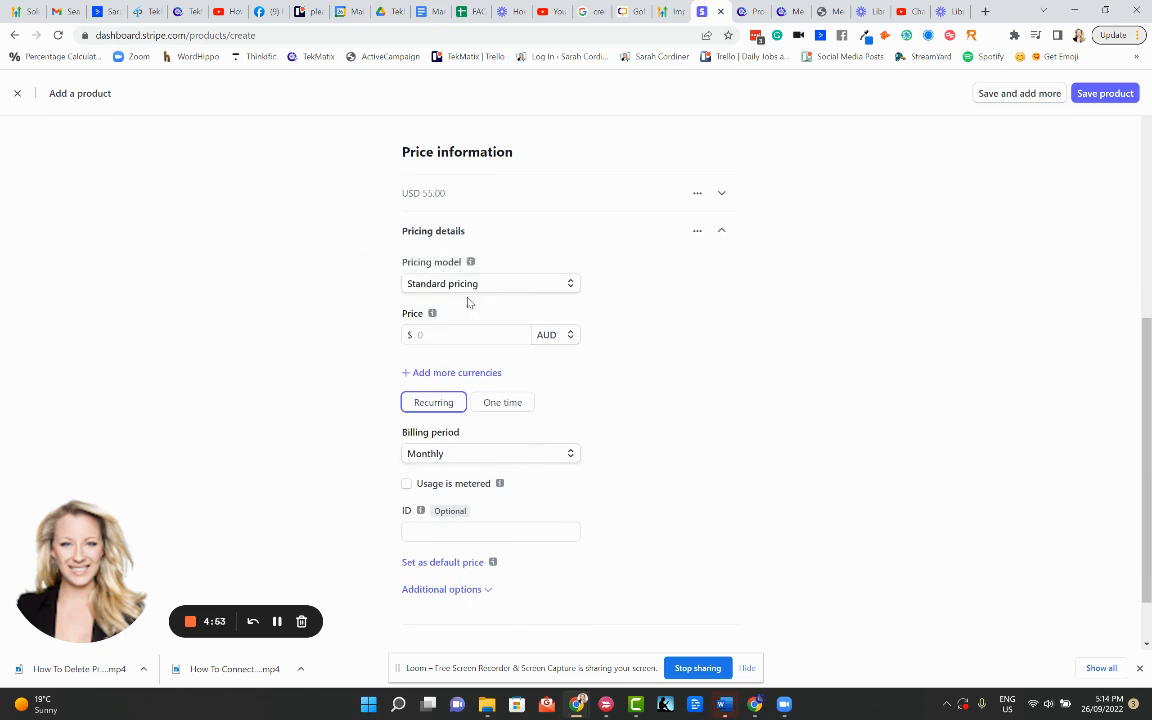
left_click(492, 404)
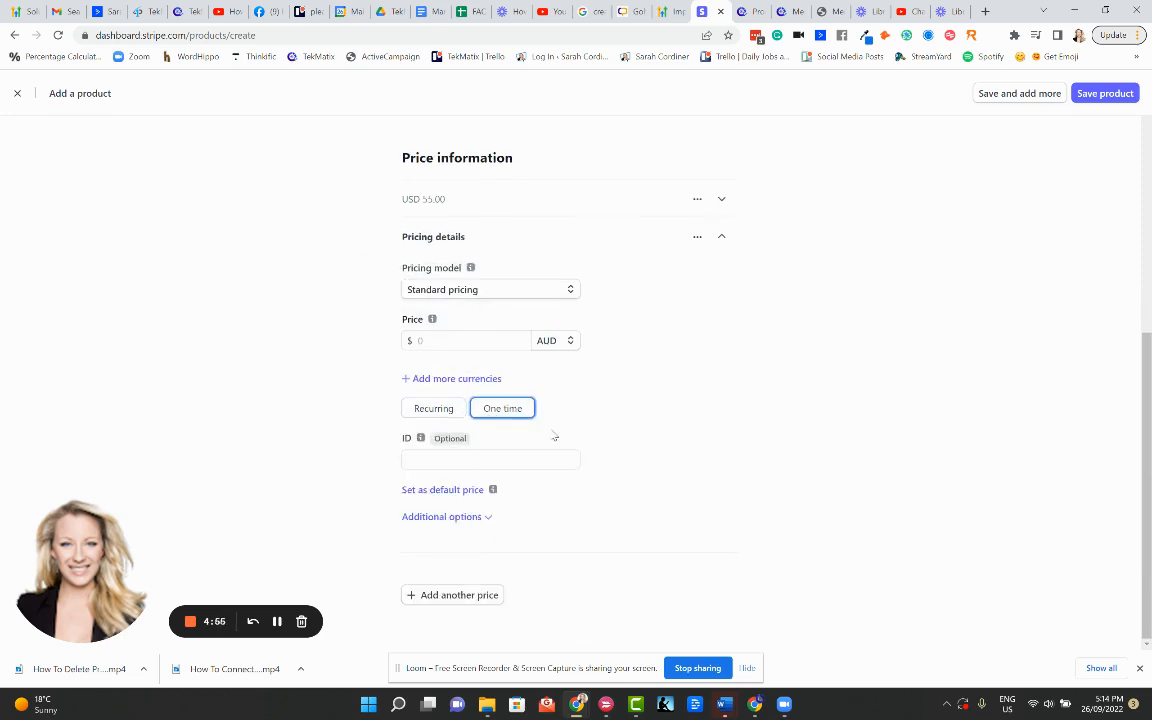
scroll(661, 355, "up", 3)
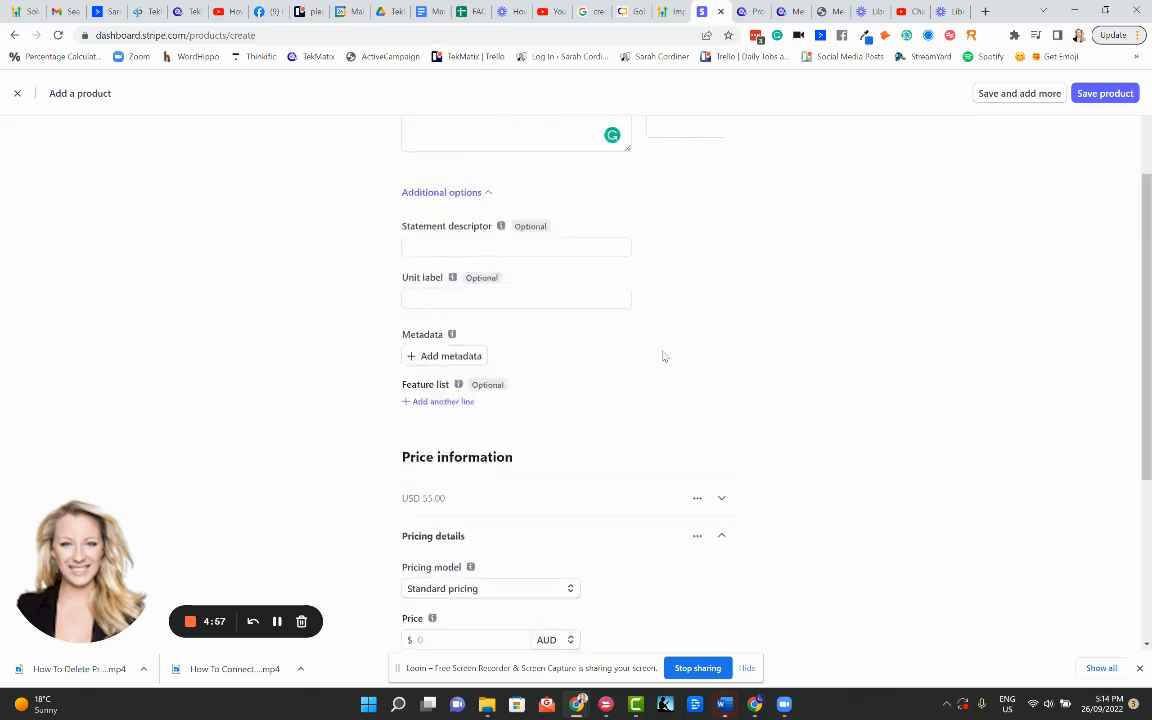
scroll(638, 363, "down", 2)
scroll(530, 365, "up", 2)
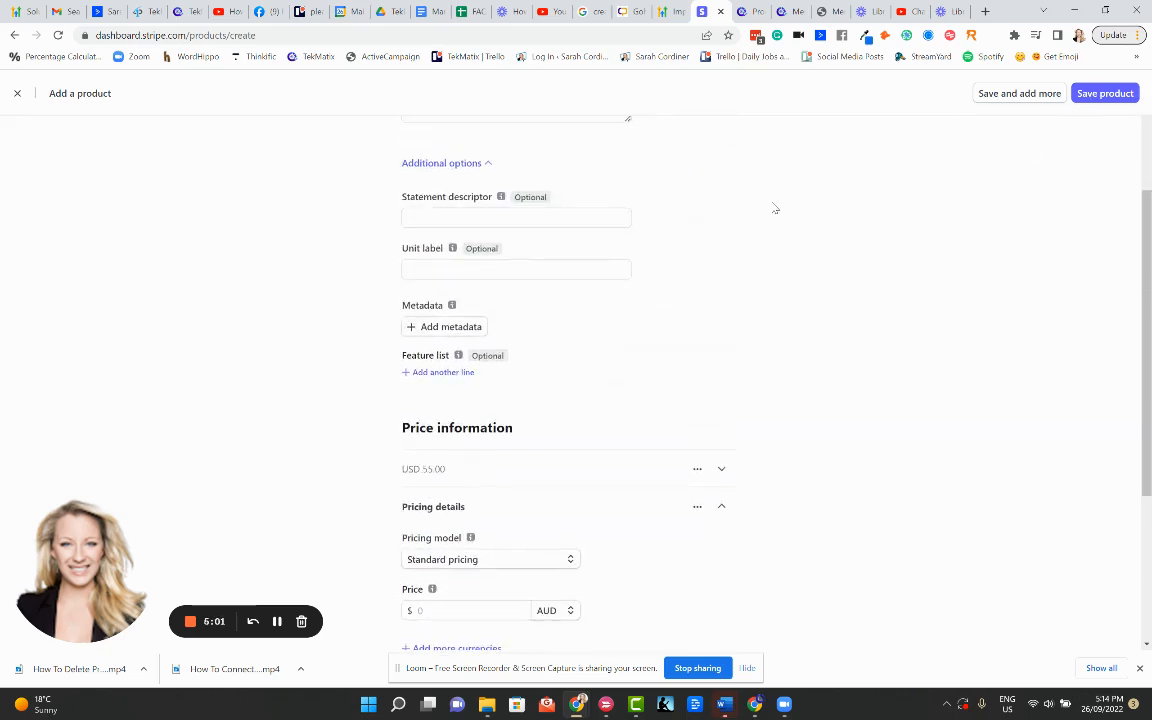
scroll(640, 203, "up", 2)
scroll(520, 280, "down", 3)
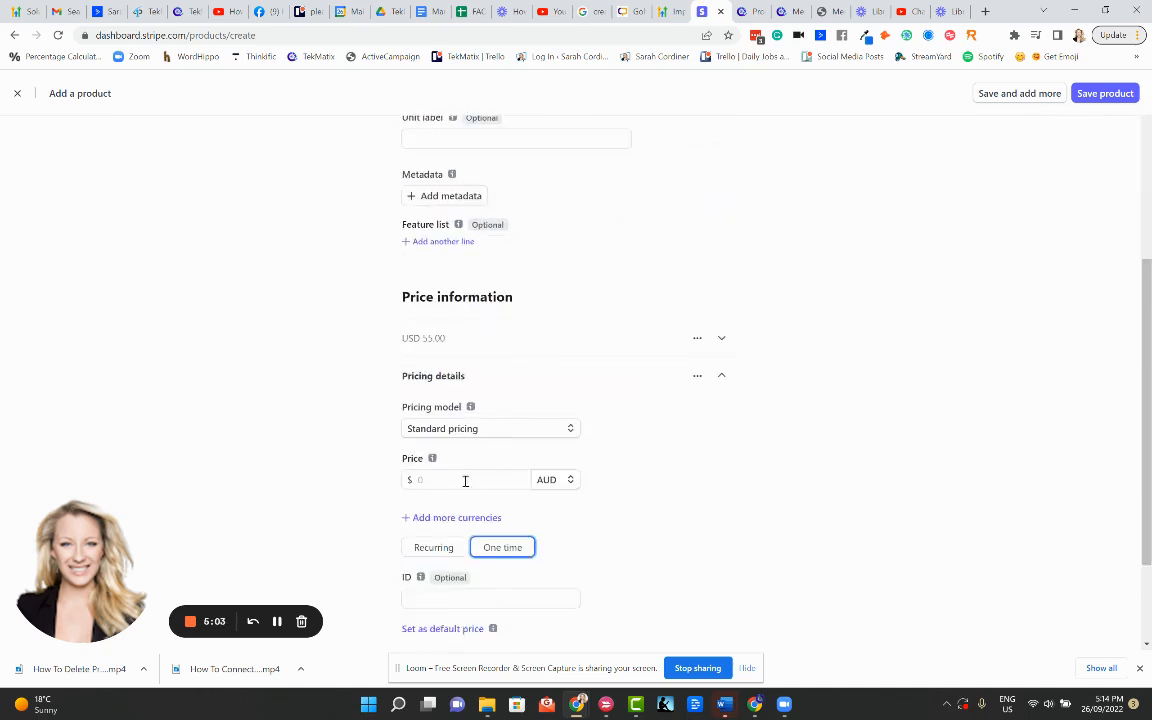
scroll(775, 381, "down", 1)
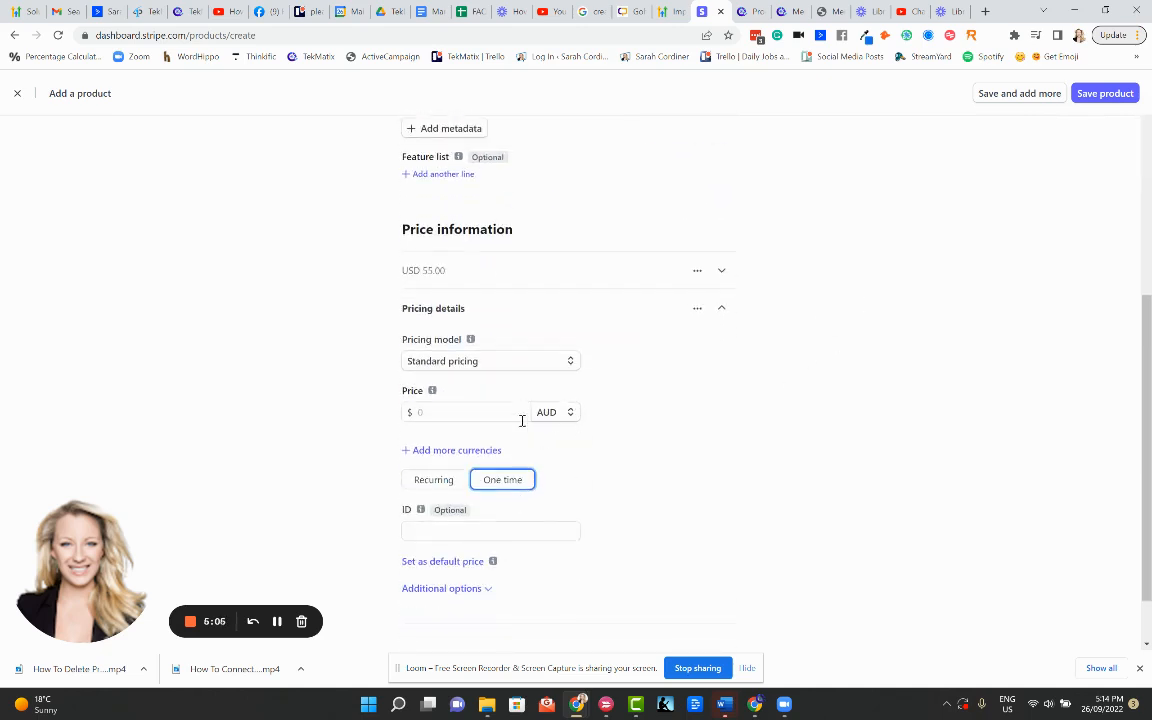
scroll(521, 420, "up", 3)
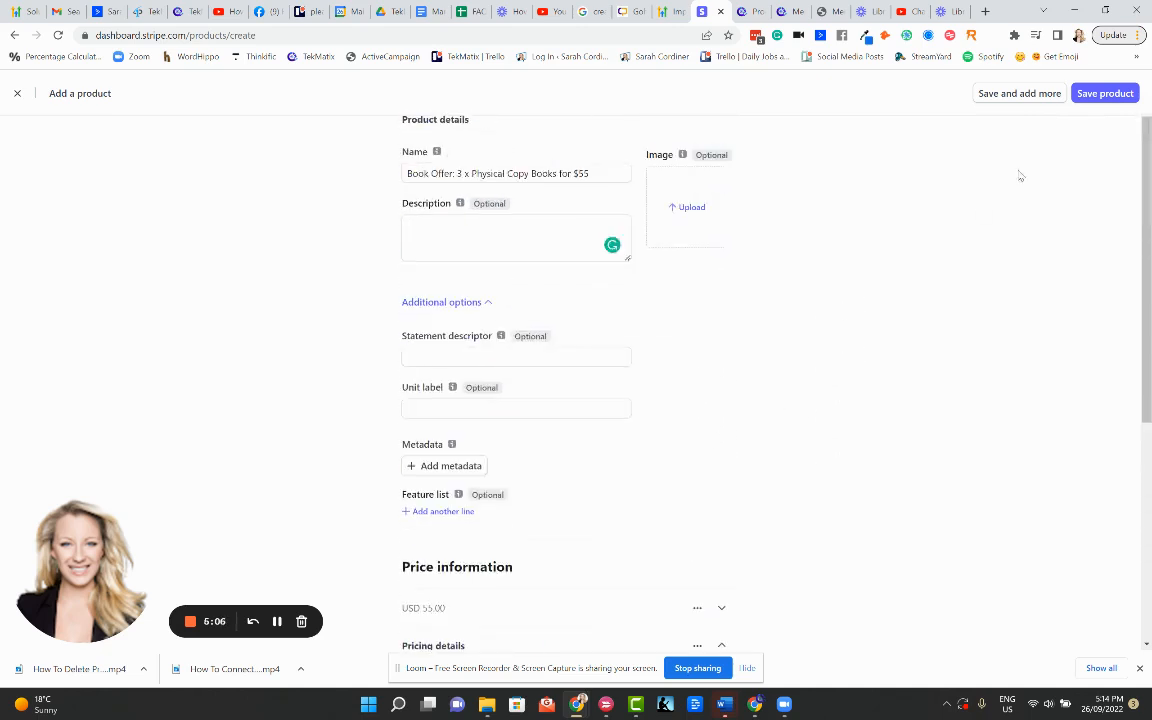
left_click(1093, 98)
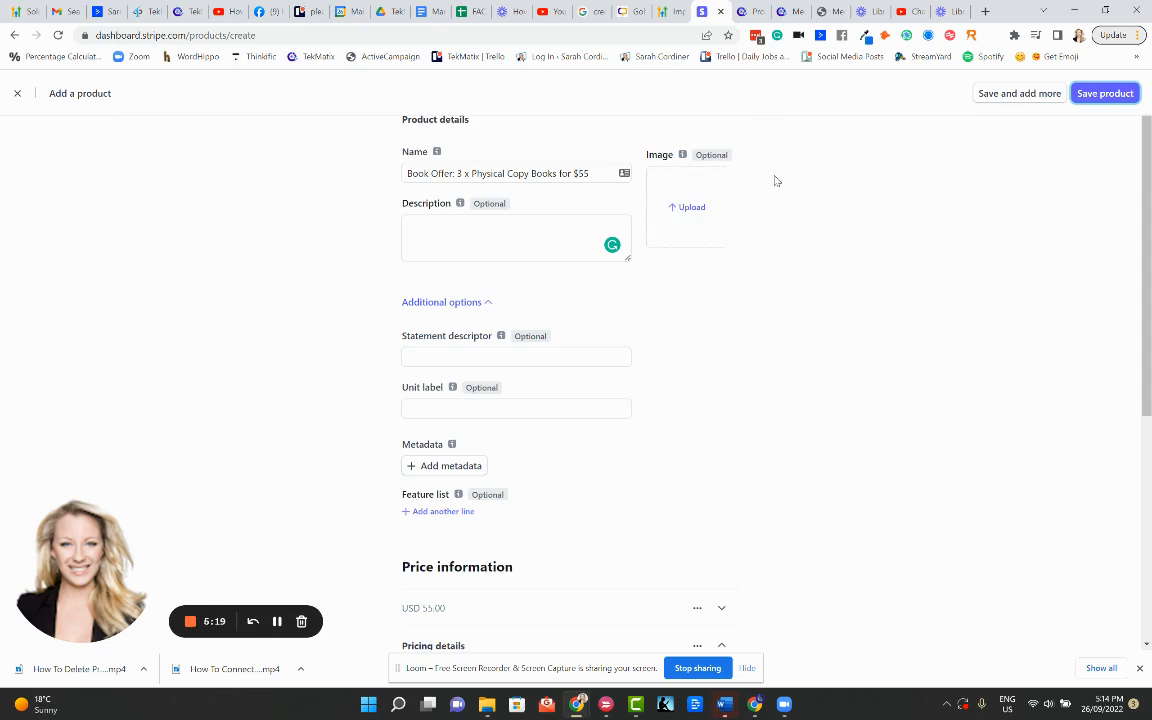
- Switch to the Tekmatix payment products, start an import from Stripe and view the list of Stripe prices
left_click(777, 14)
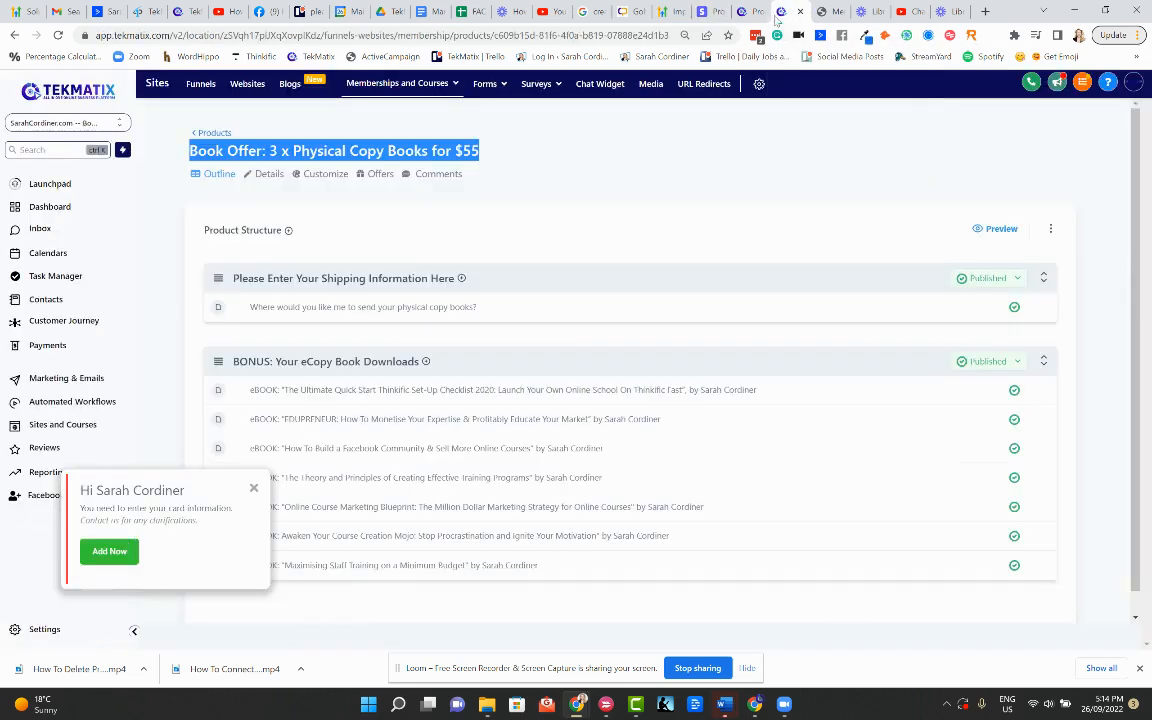
left_click(742, 11)
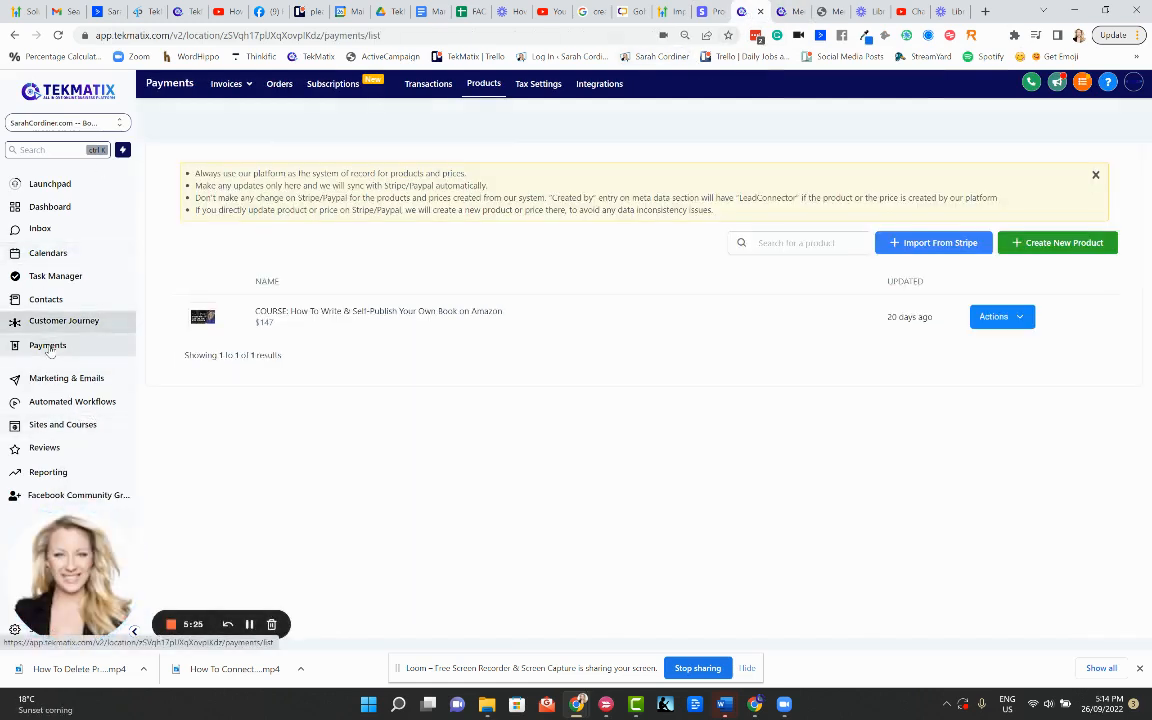
left_click(914, 246)
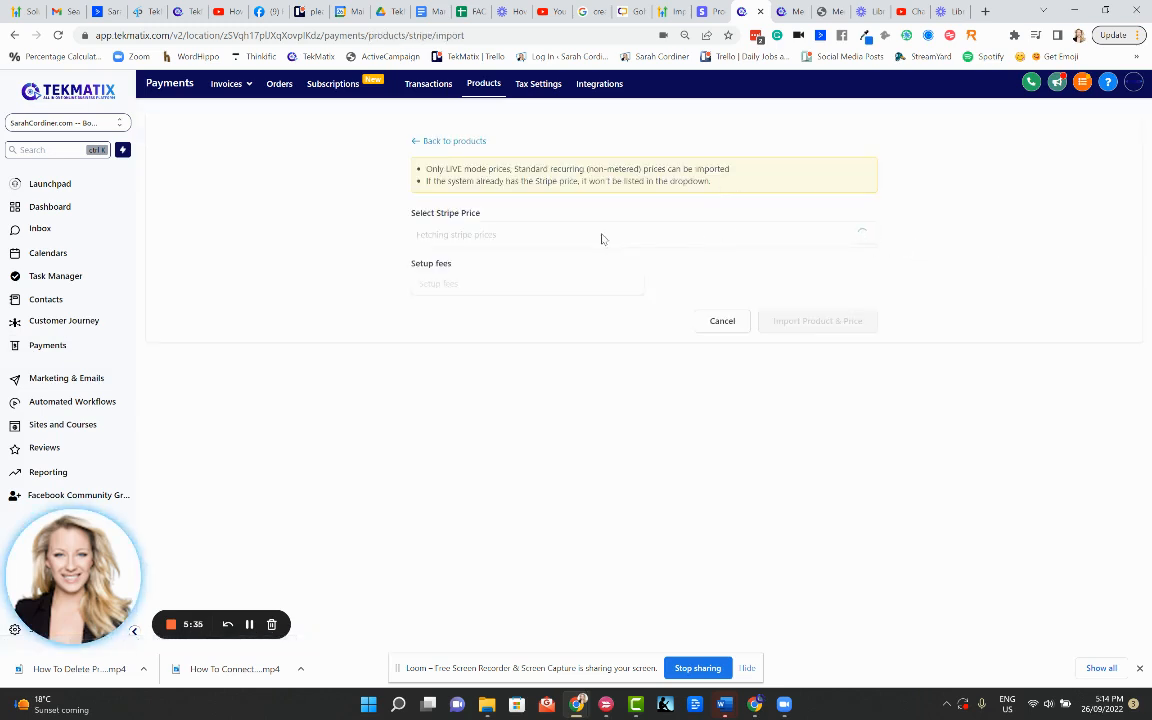
left_click(529, 236)
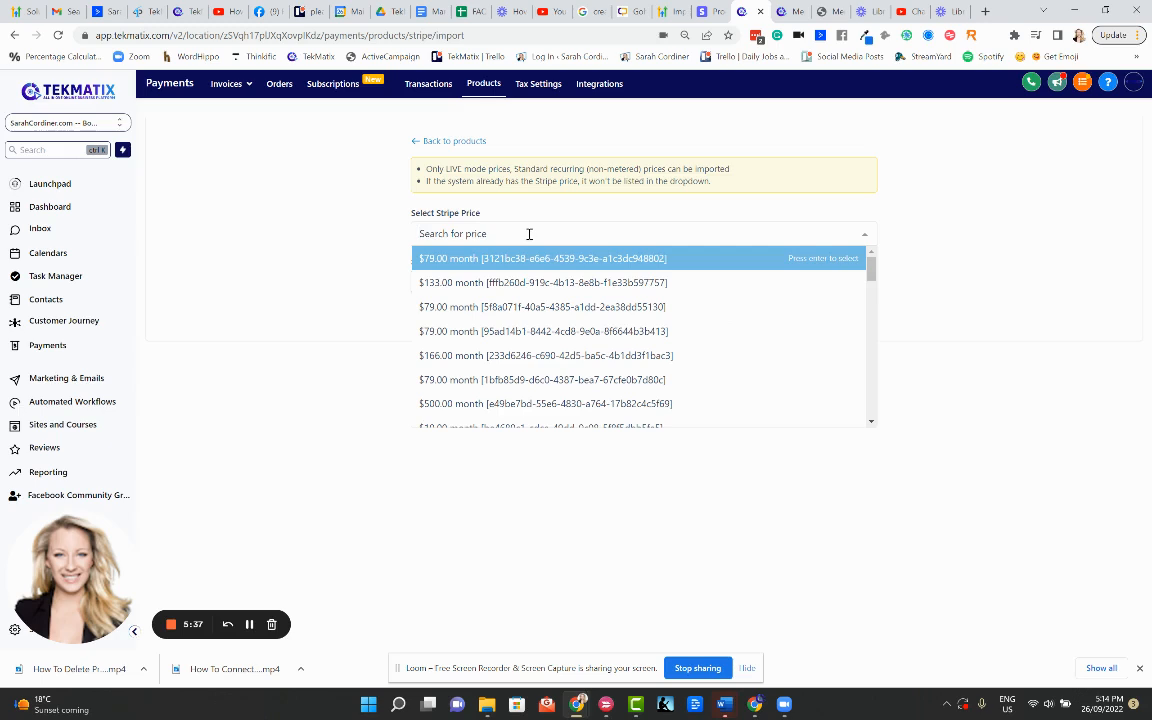
- Switch back to Stripe, delete the empty second price and save the product
left_click(712, 12)
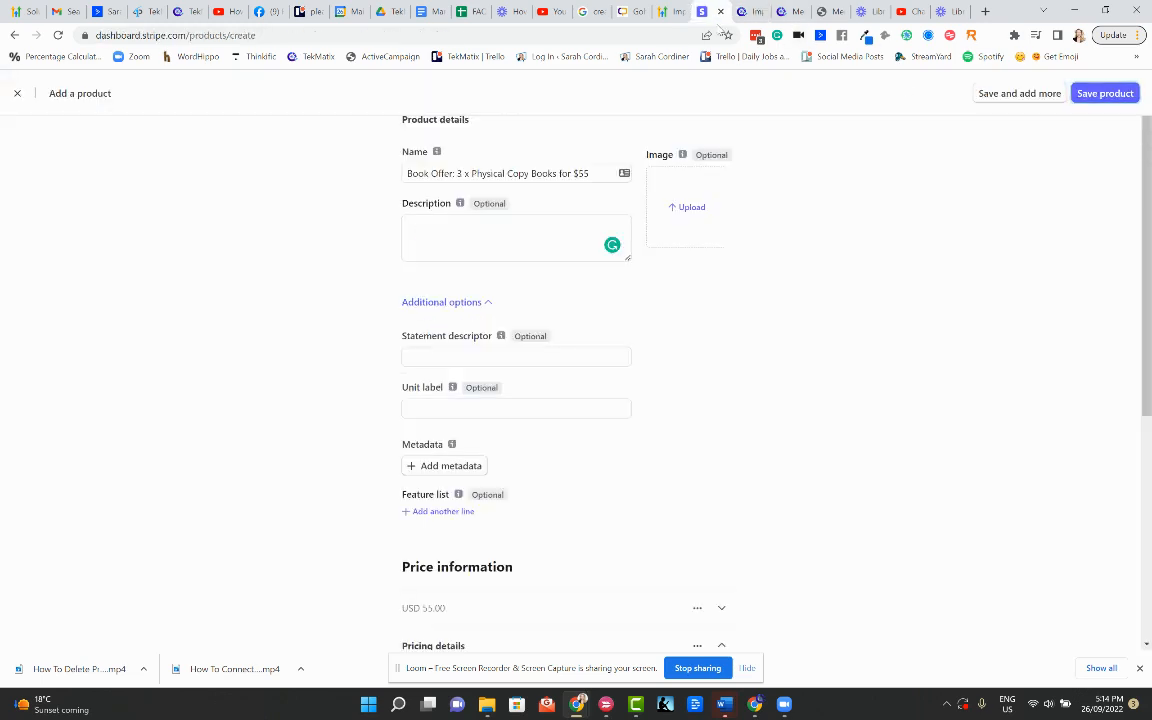
left_click(1089, 96)
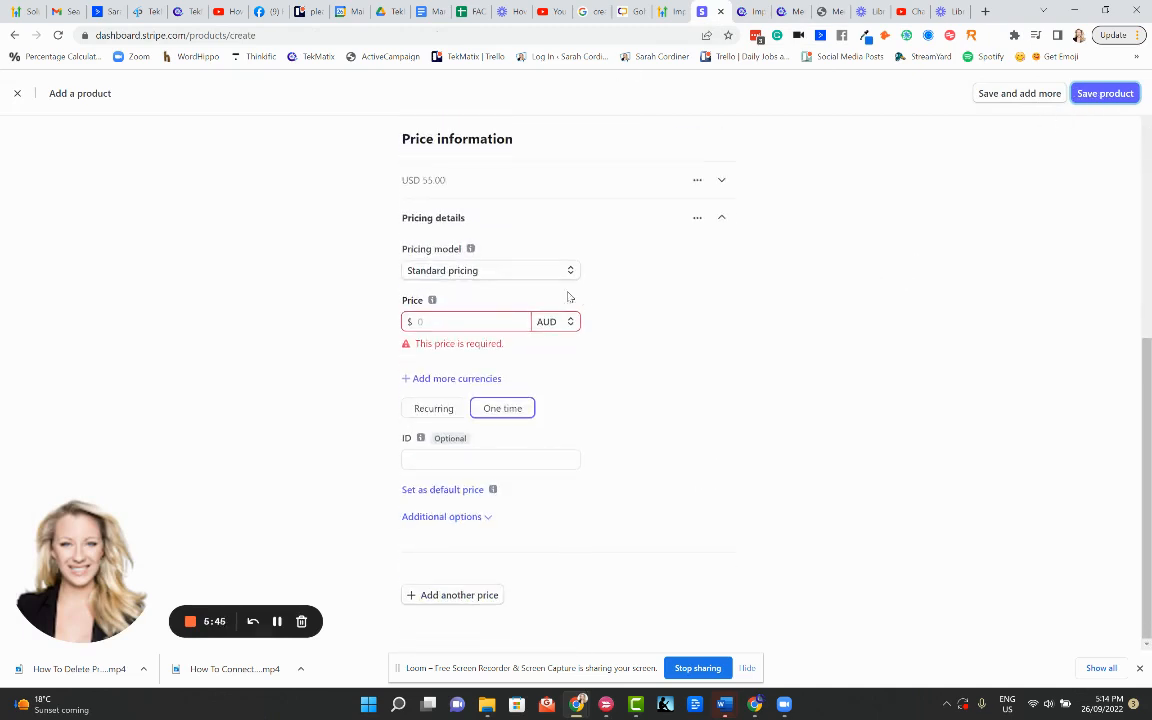
left_click(697, 218)
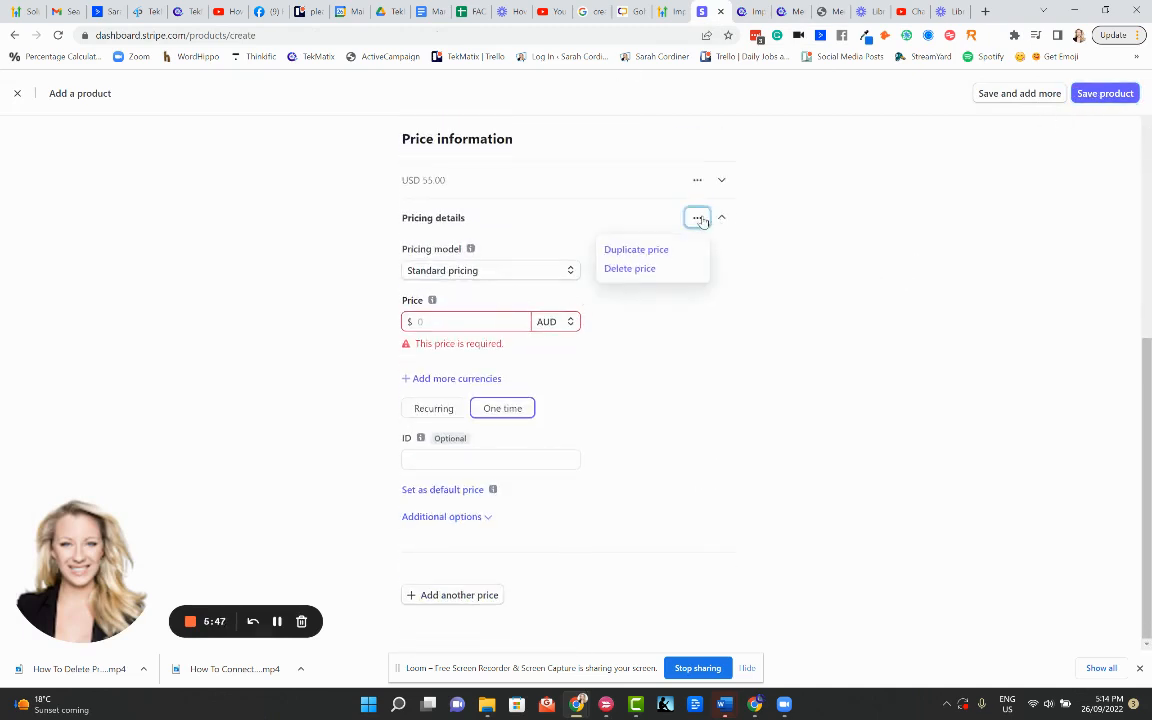
left_click(643, 268)
scroll(622, 280, "up", 3)
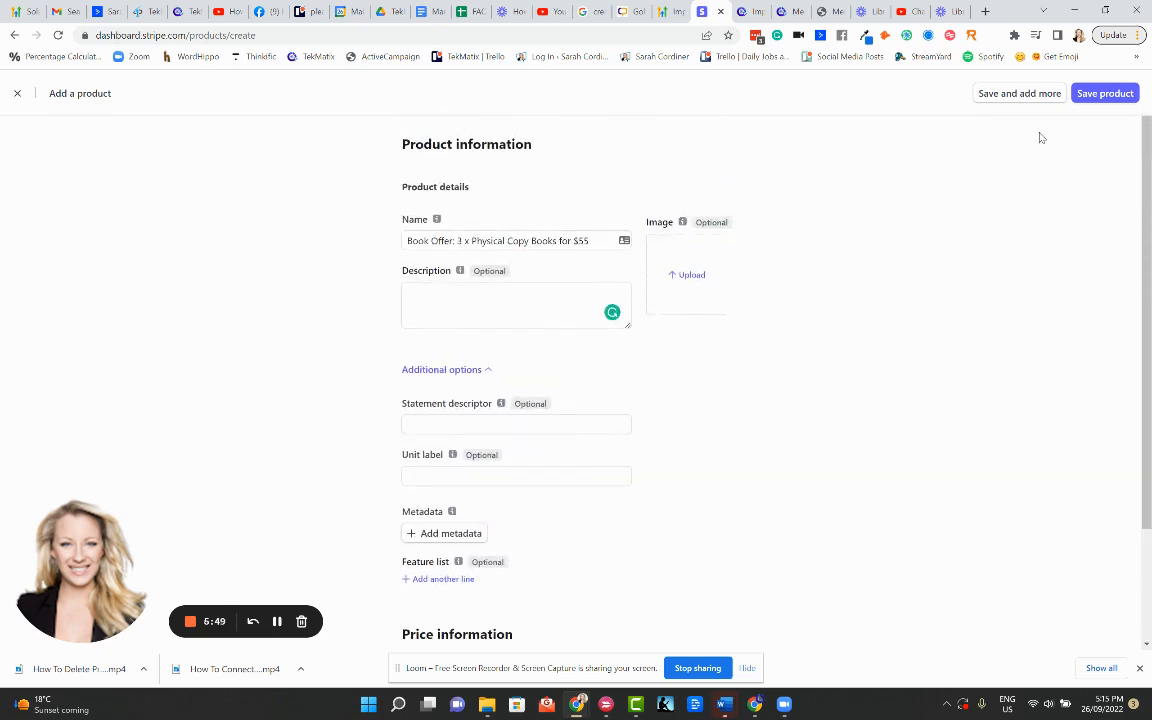
left_click(1090, 98)
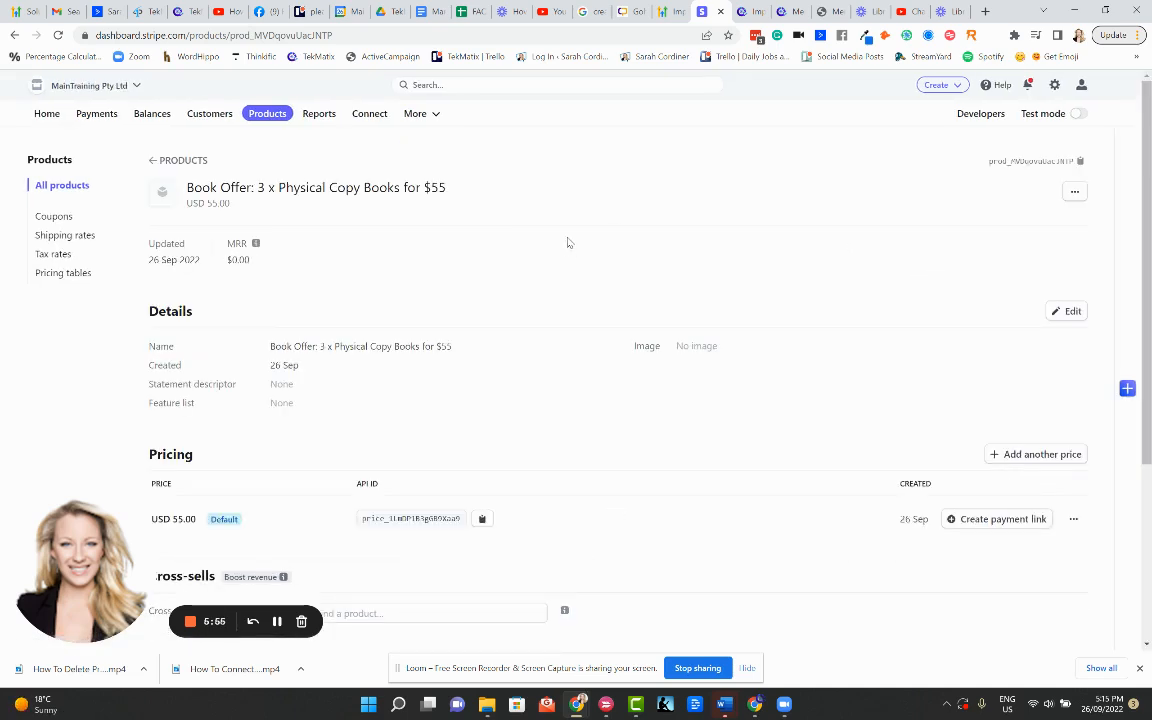
scroll(566, 244, "down", 1)
scroll(563, 237, "up", 1)
- Return to Tekmatix, reload the page, dismiss the integration banner and restart the Stripe import from the products list
left_click(745, 11)
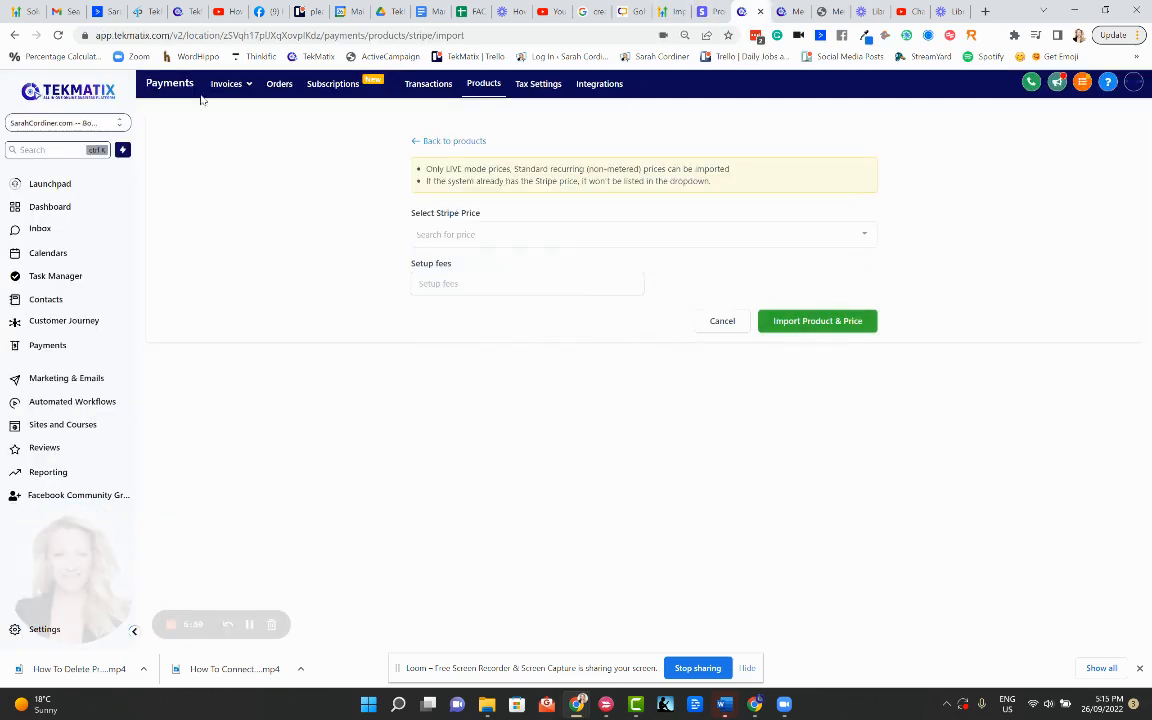
left_click(59, 36)
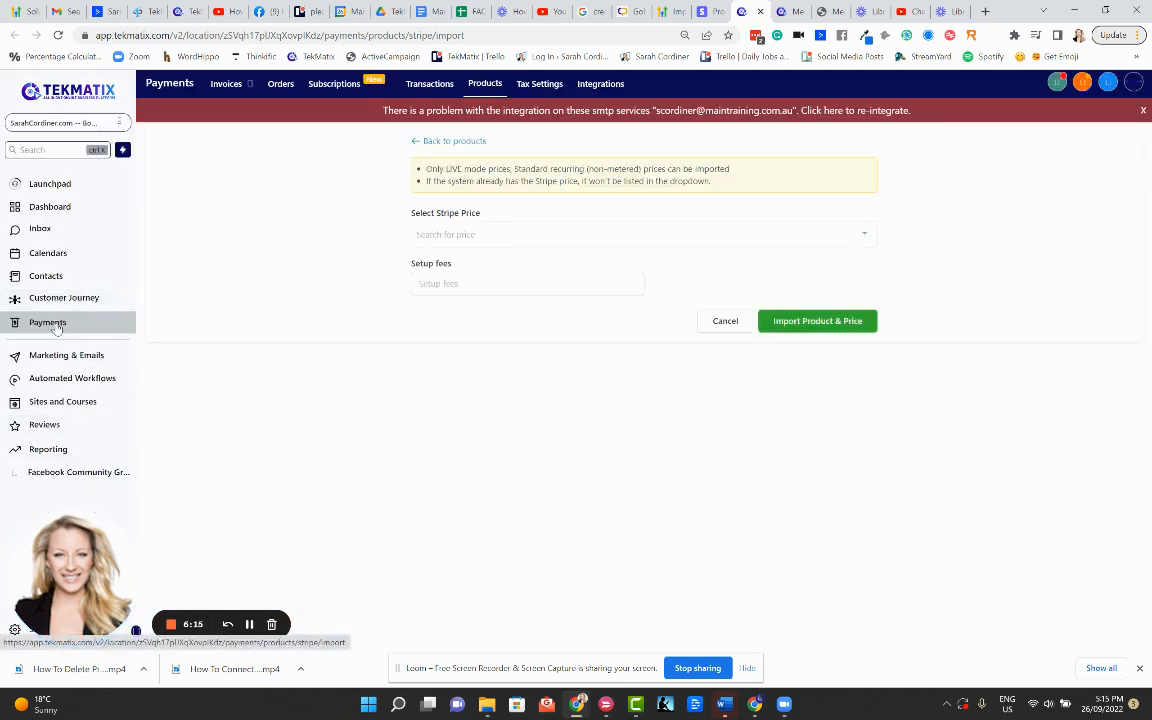
left_click(1144, 113)
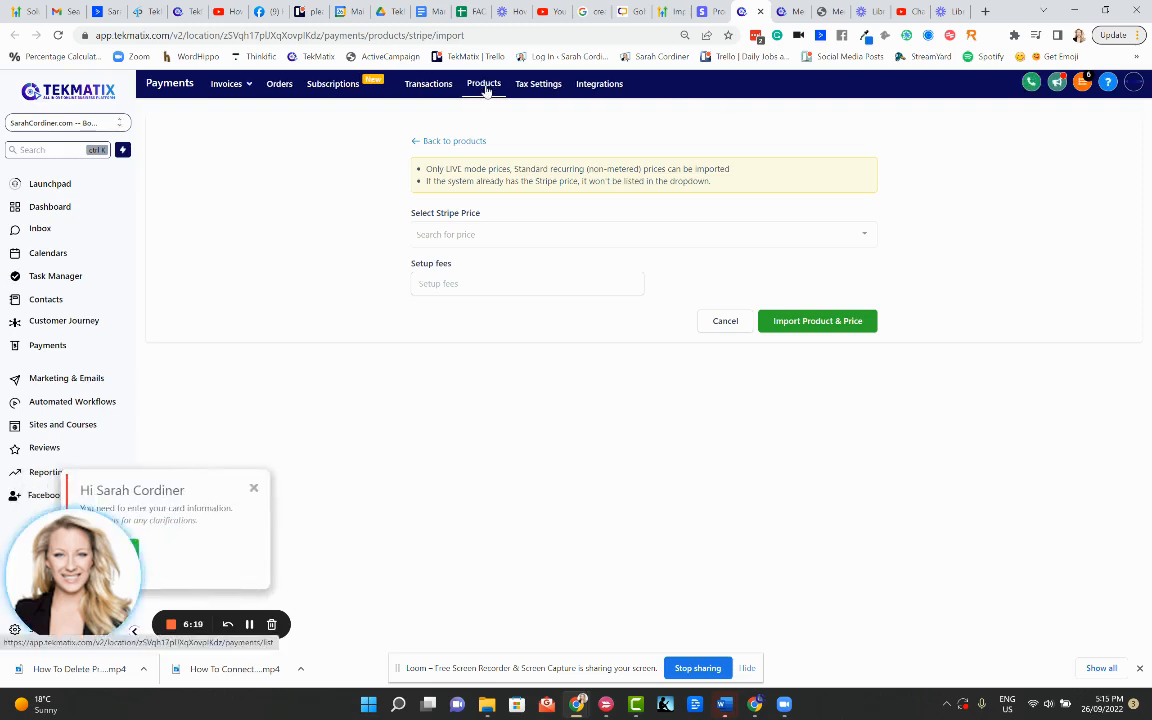
left_click(415, 145)
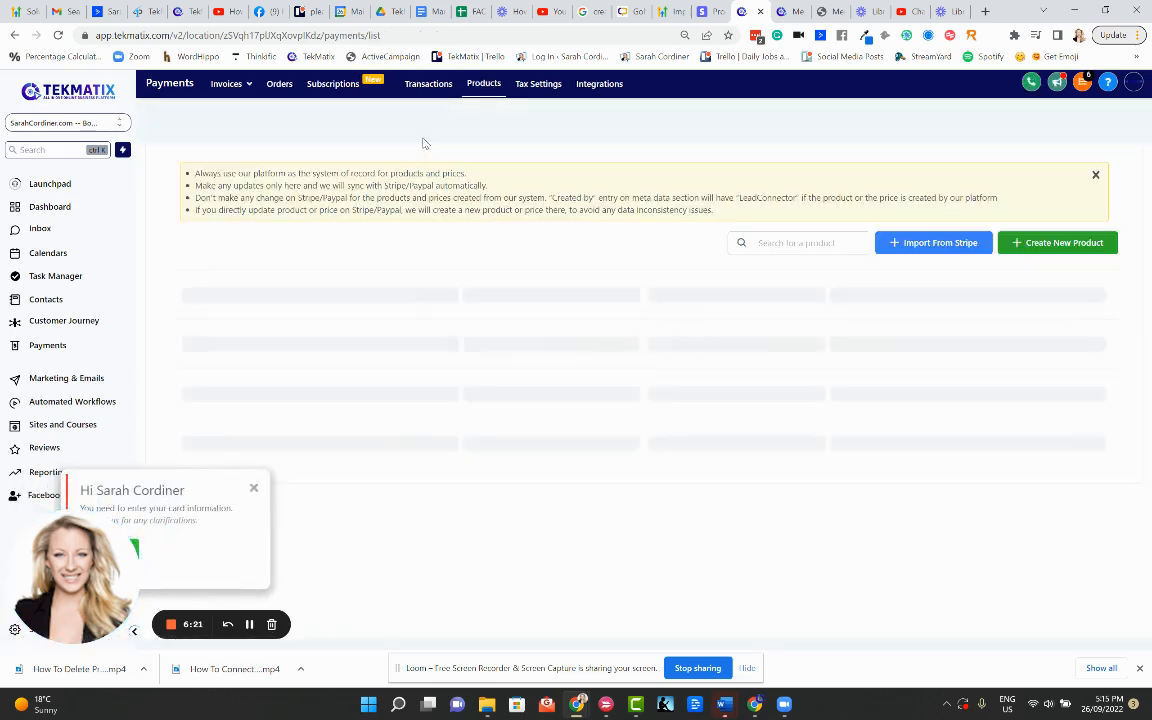
left_click(942, 244)
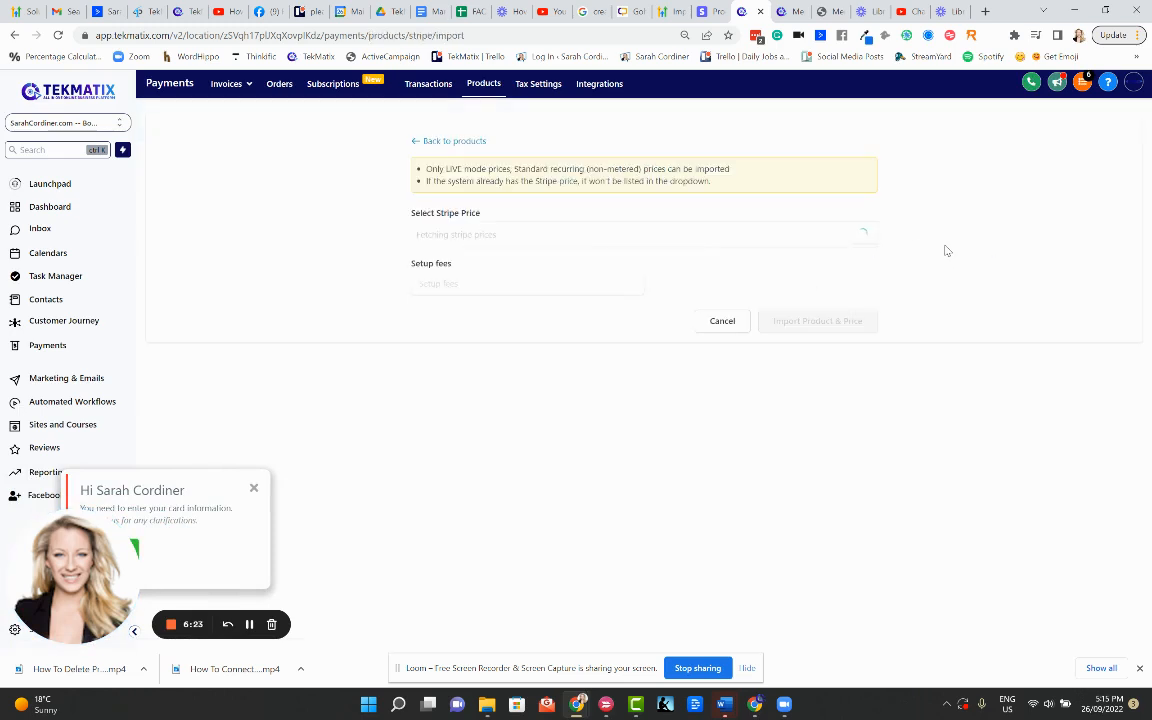
- Search the Stripe price list for the book offer using the terms "book", "offe" and "ebb"
left_click(474, 232)
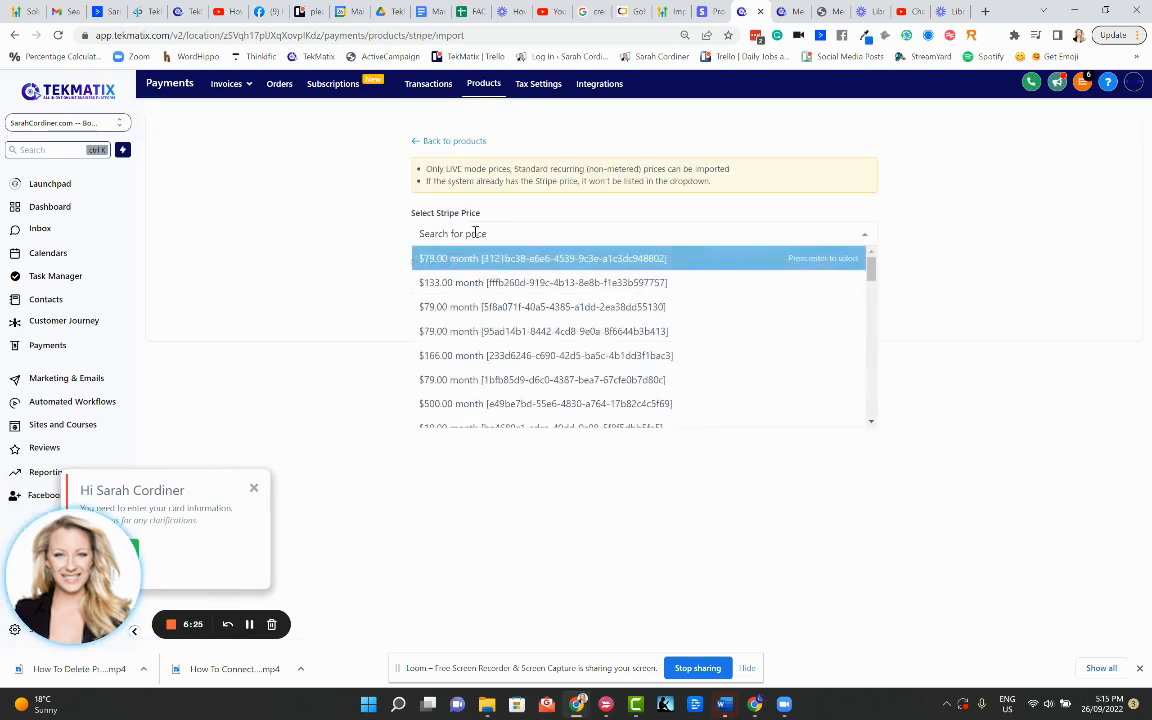
type("book")
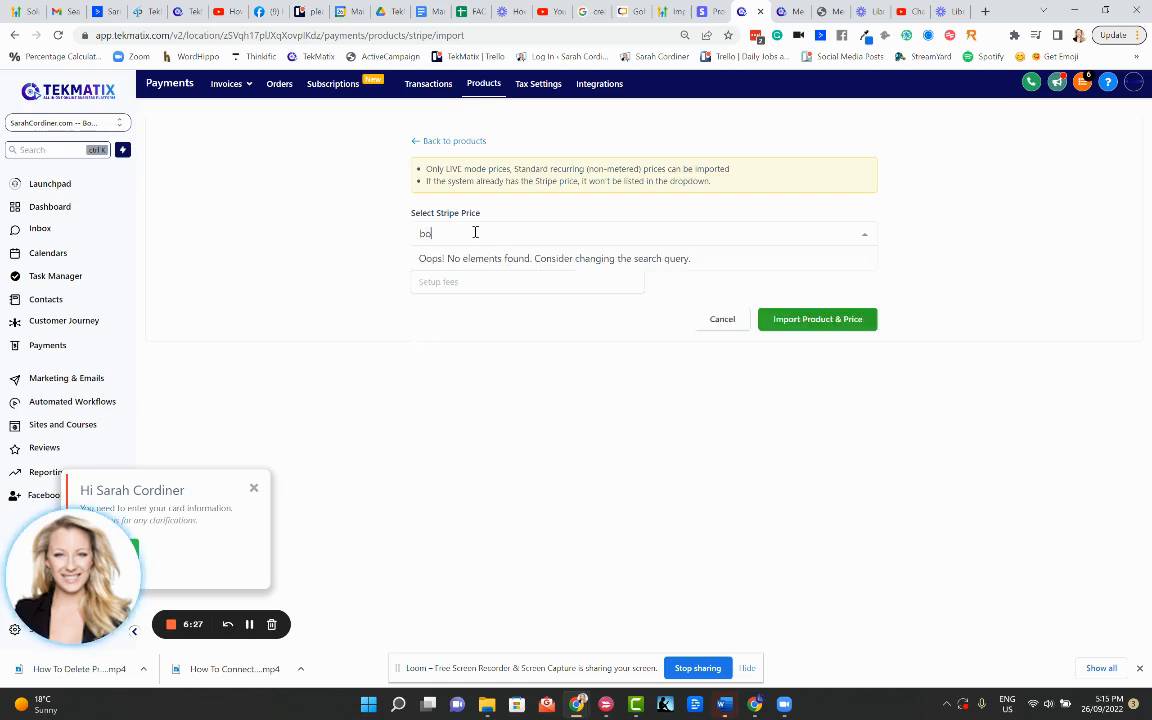
key("BackSpace")
key("BackSpace")
key("BackSpace")
key("BackSpace")
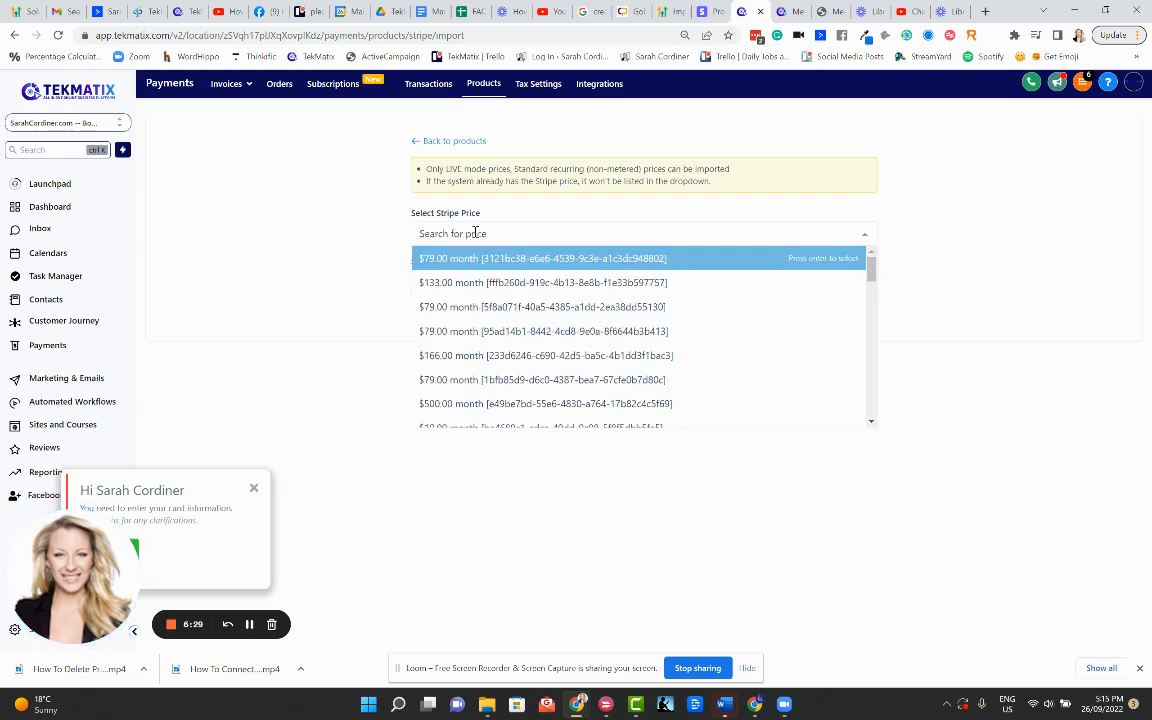
type("offe")
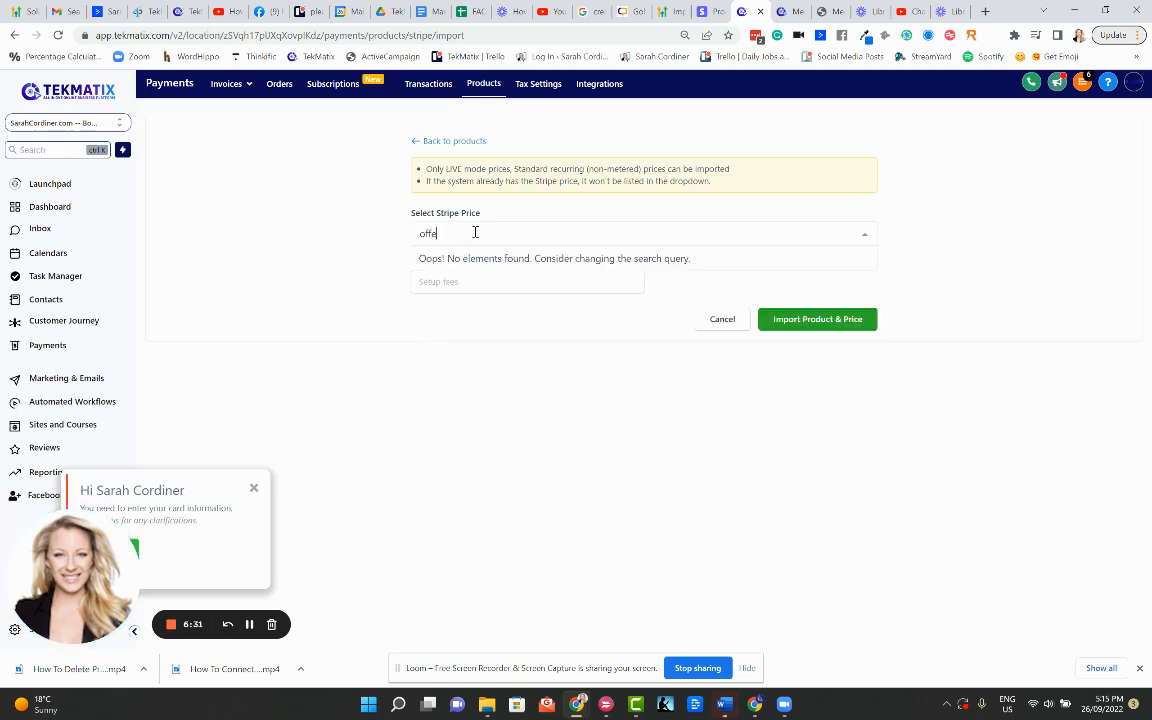
key("BackSpace")
key("BackSpace")
key("BackSpace")
key("BackSpace")
type("ebb")
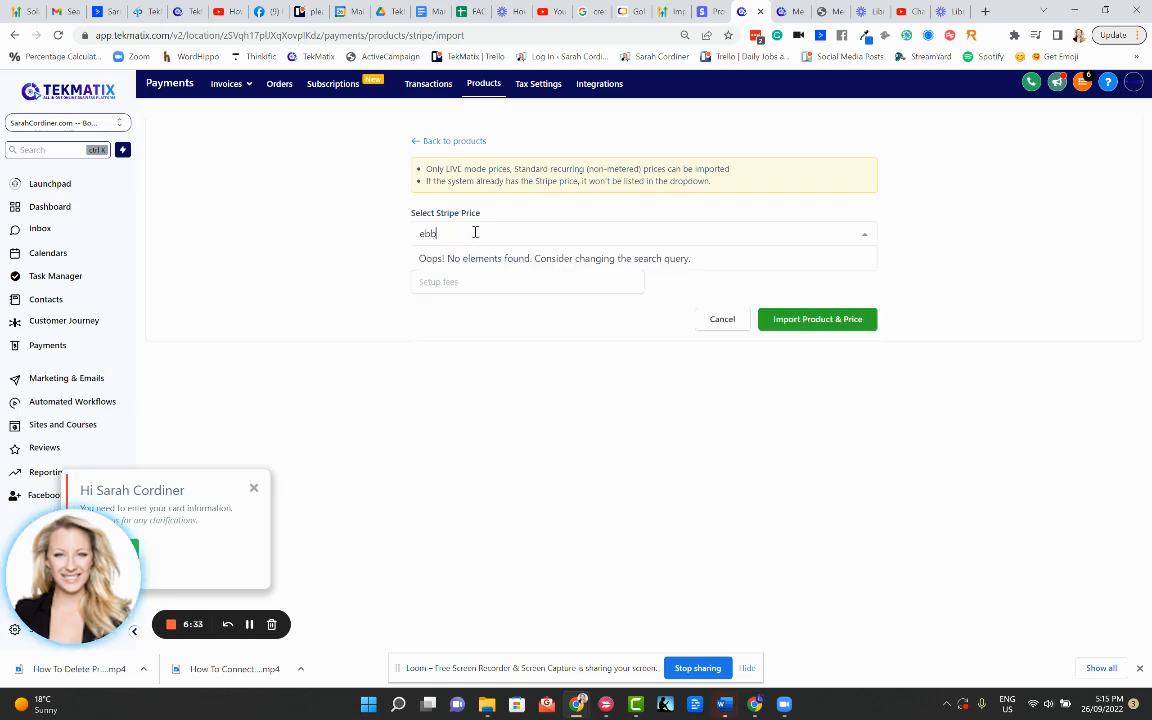
key("BackSpace")
key("BackSpace")
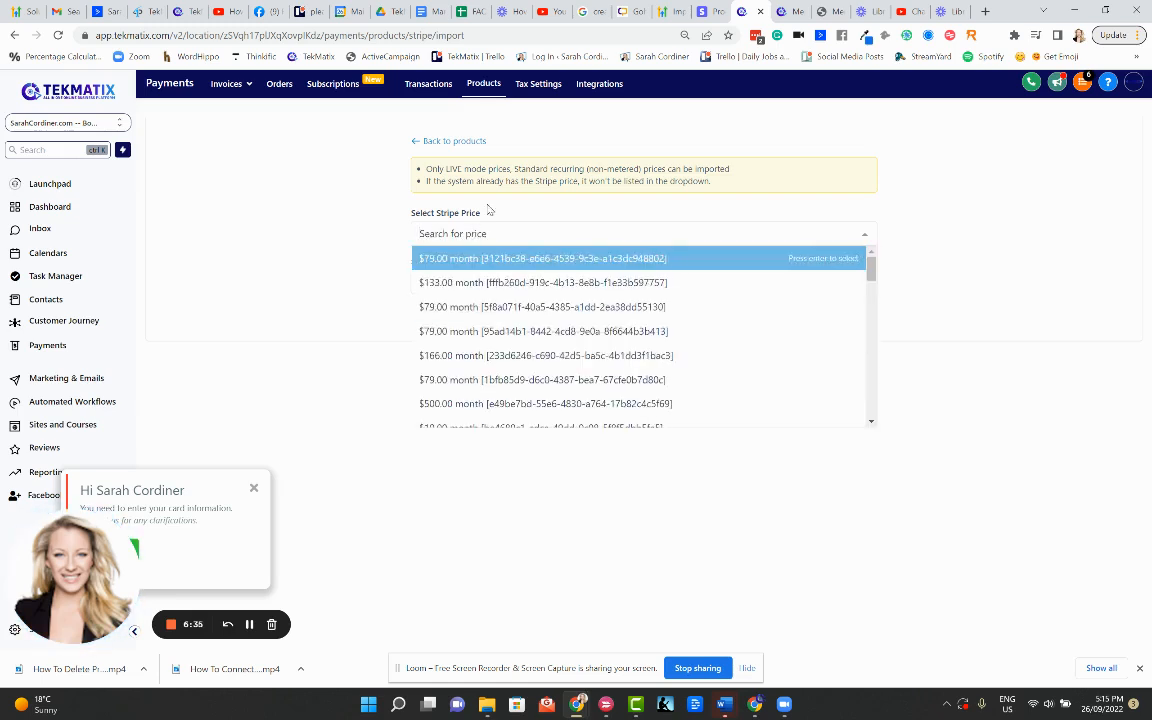
- Check the three-book product in Stripe, reload the page, and search the Stripe prices in Tekmatix for "book" again
left_click(708, 11)
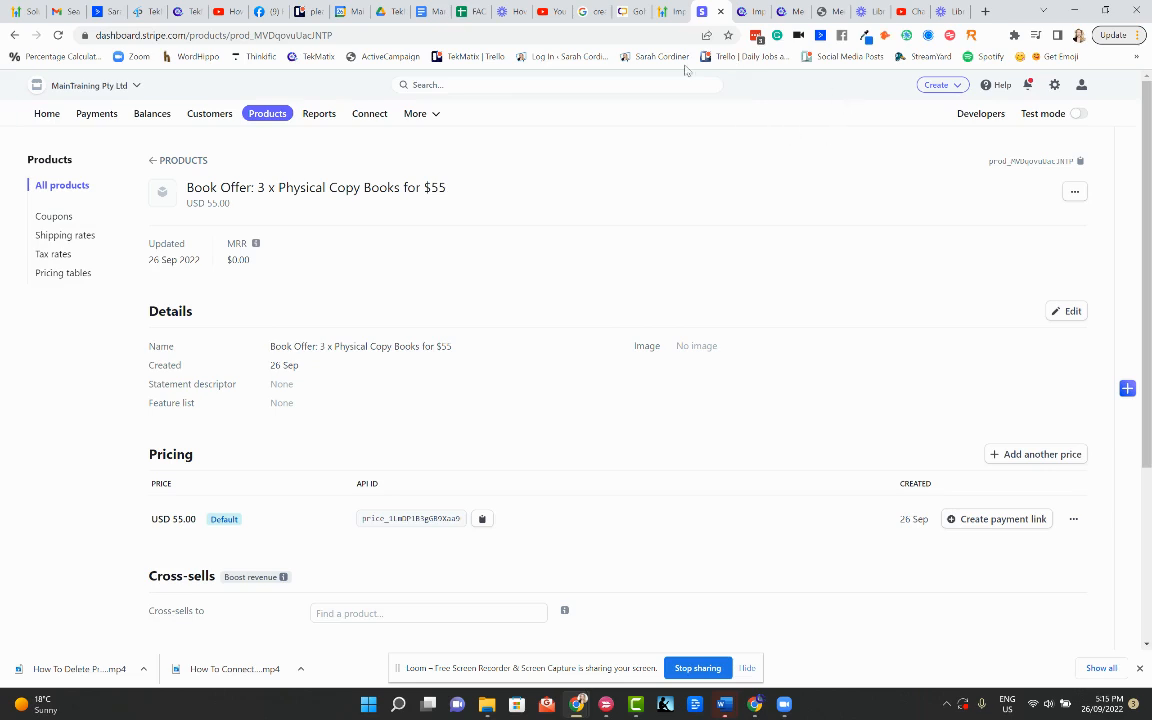
left_click(59, 37)
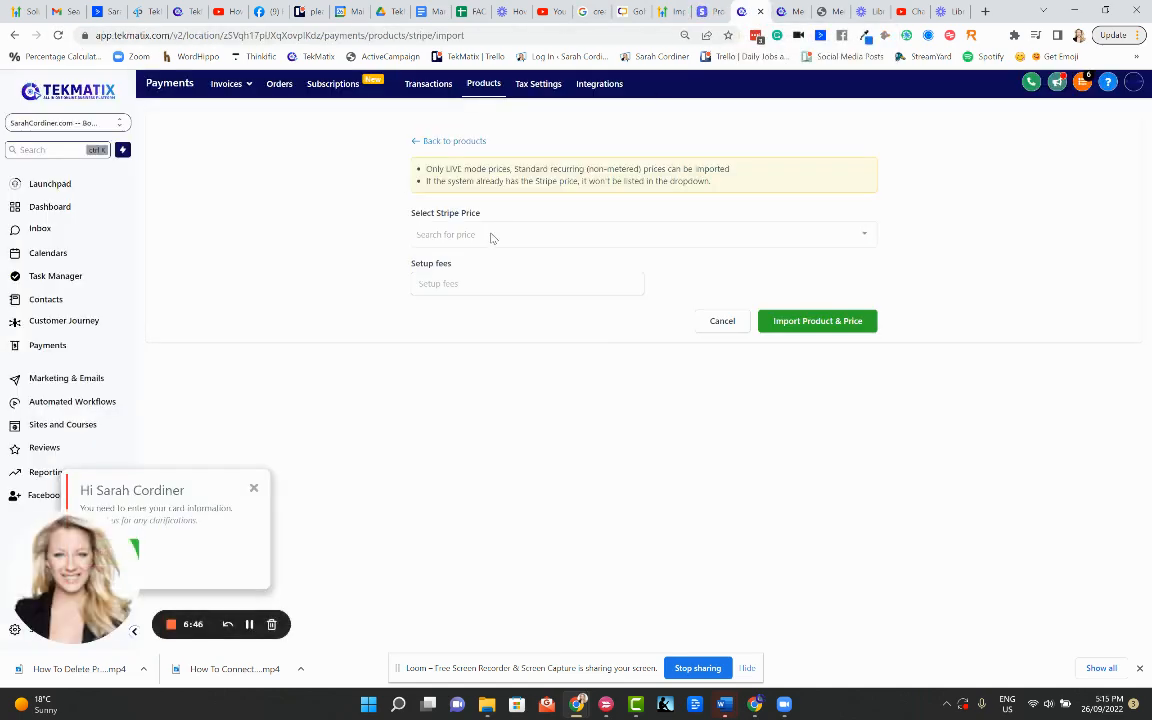
left_click(492, 233)
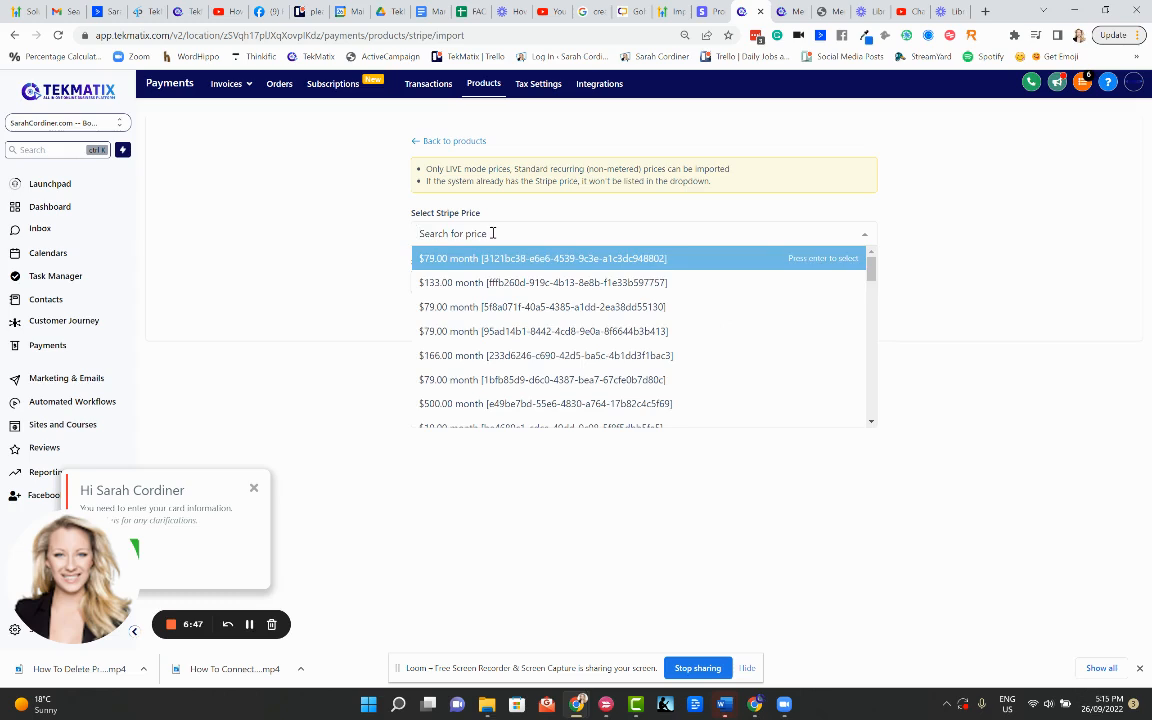
type("book")
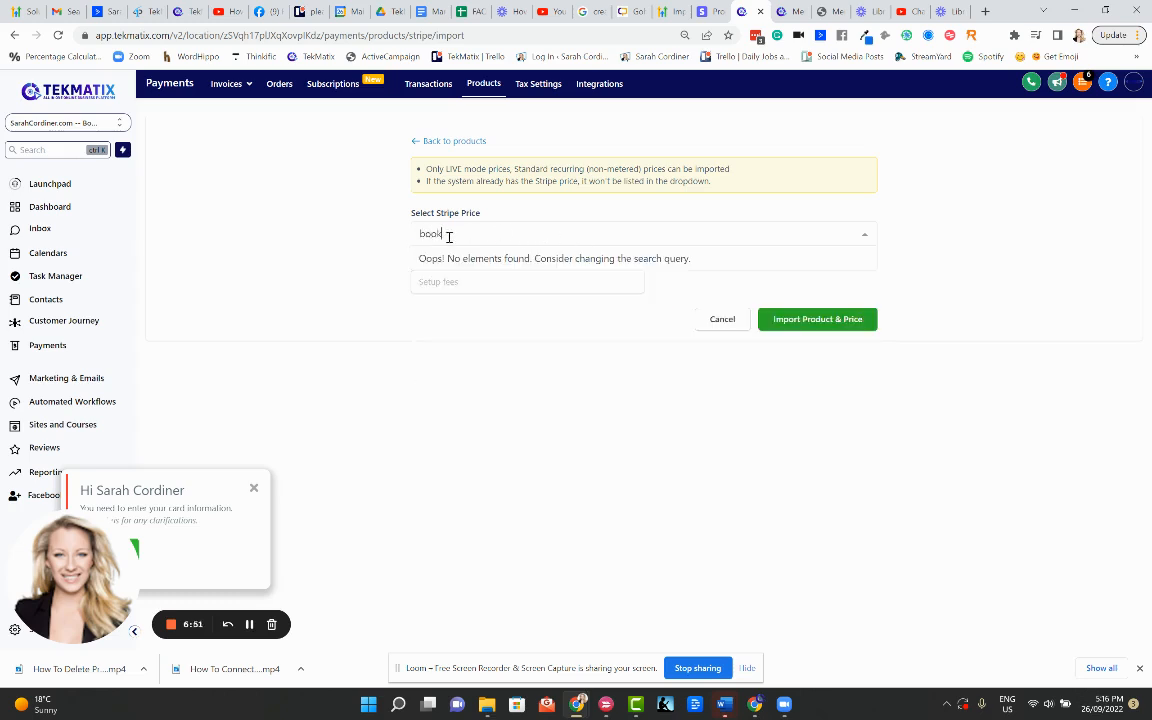
key("BackSpace")
key("BackSpace")
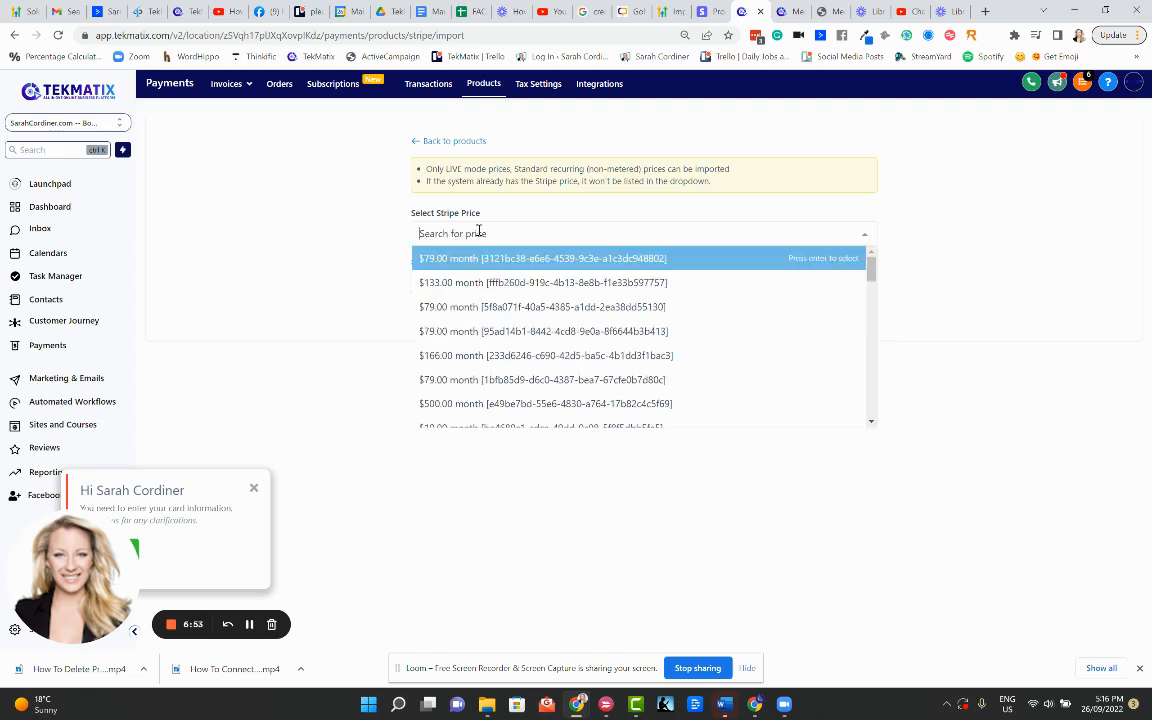
- Look through the unfiltered list of importable Stripe prices for the book offer and close the list
scroll(545, 310, "down", 10)
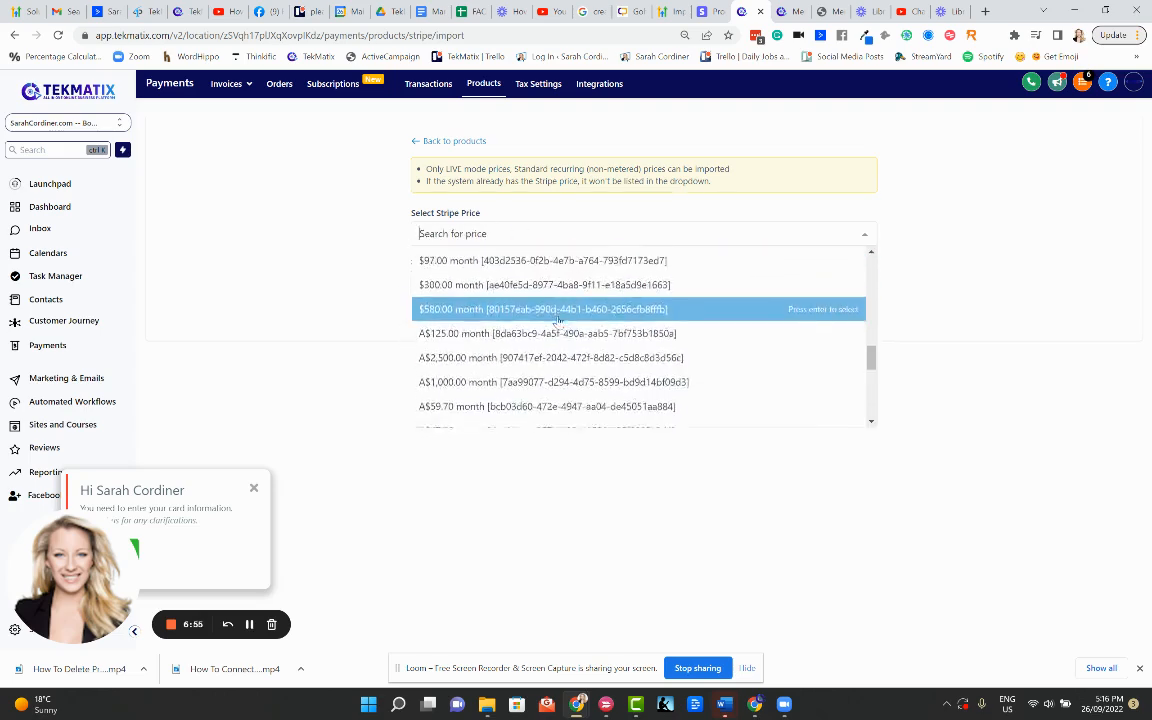
scroll(557, 320, "down", 1)
scroll(550, 318, "up", 10)
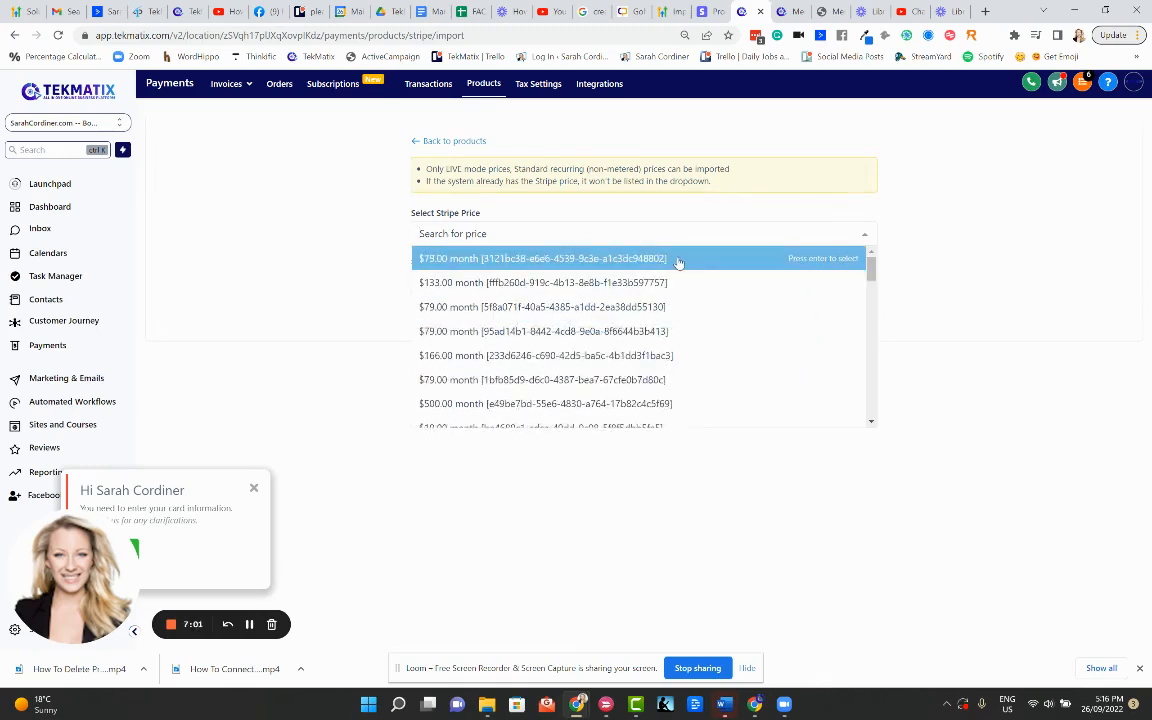
left_click(913, 213)
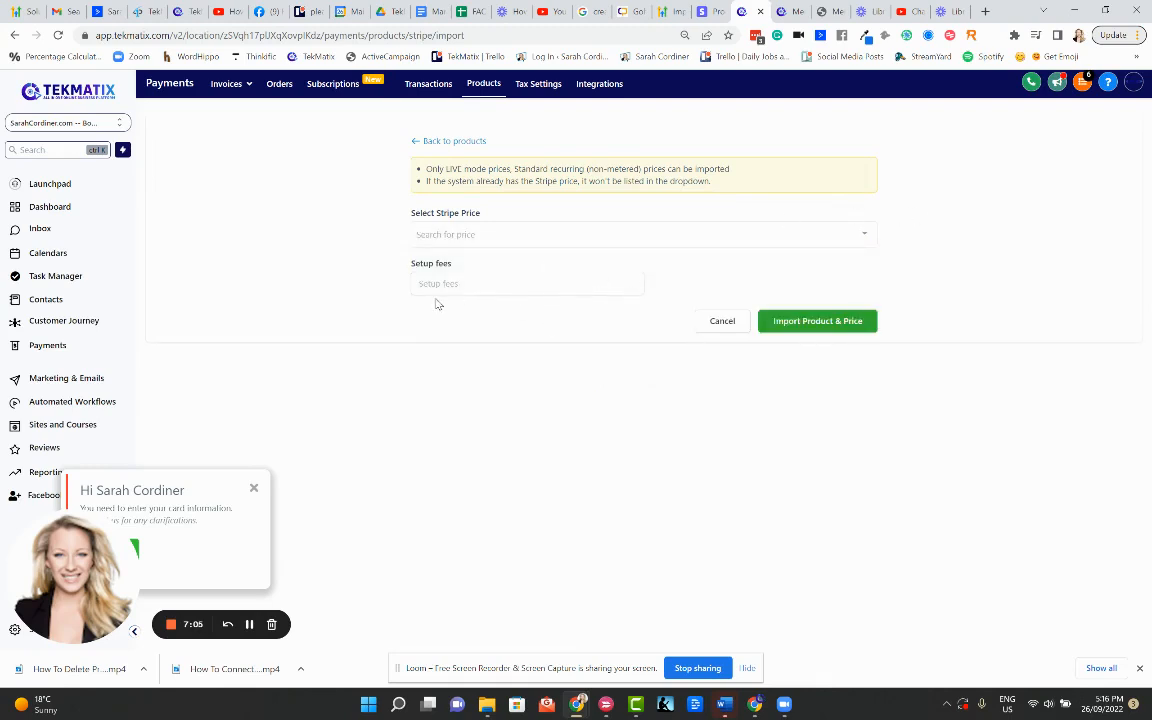
- Import the first $79.00 monthly Stripe price with the setup fees left empty and return to the products list
left_click(452, 231)
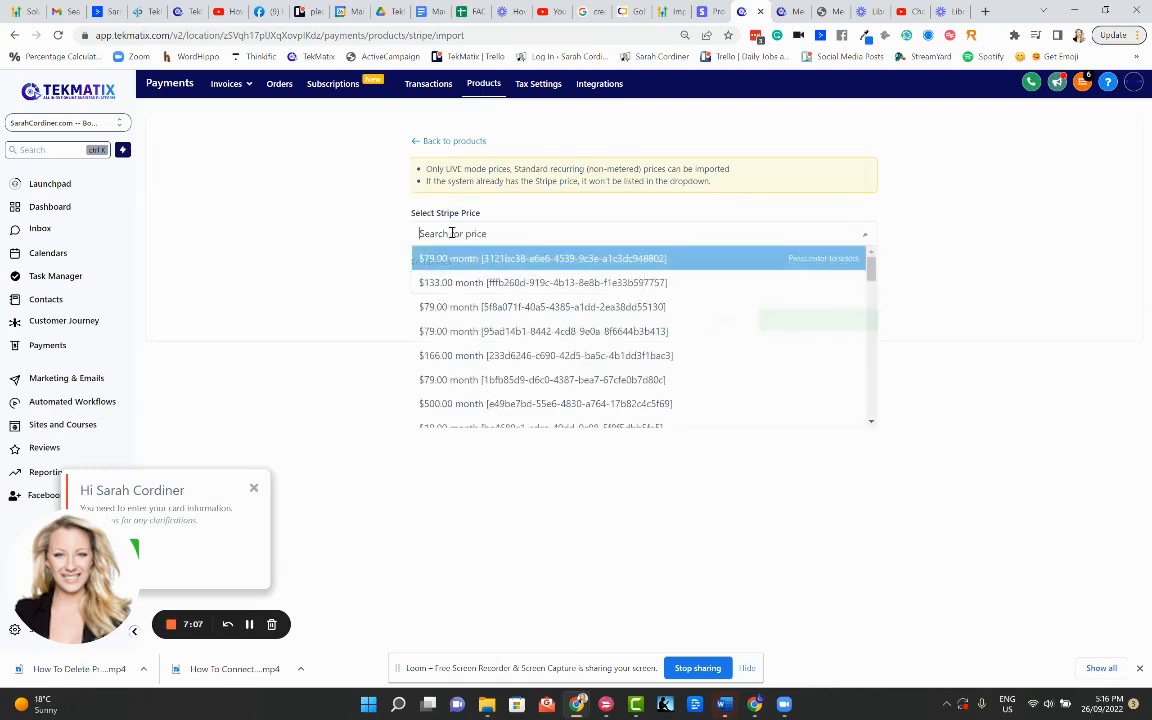
left_click(507, 260)
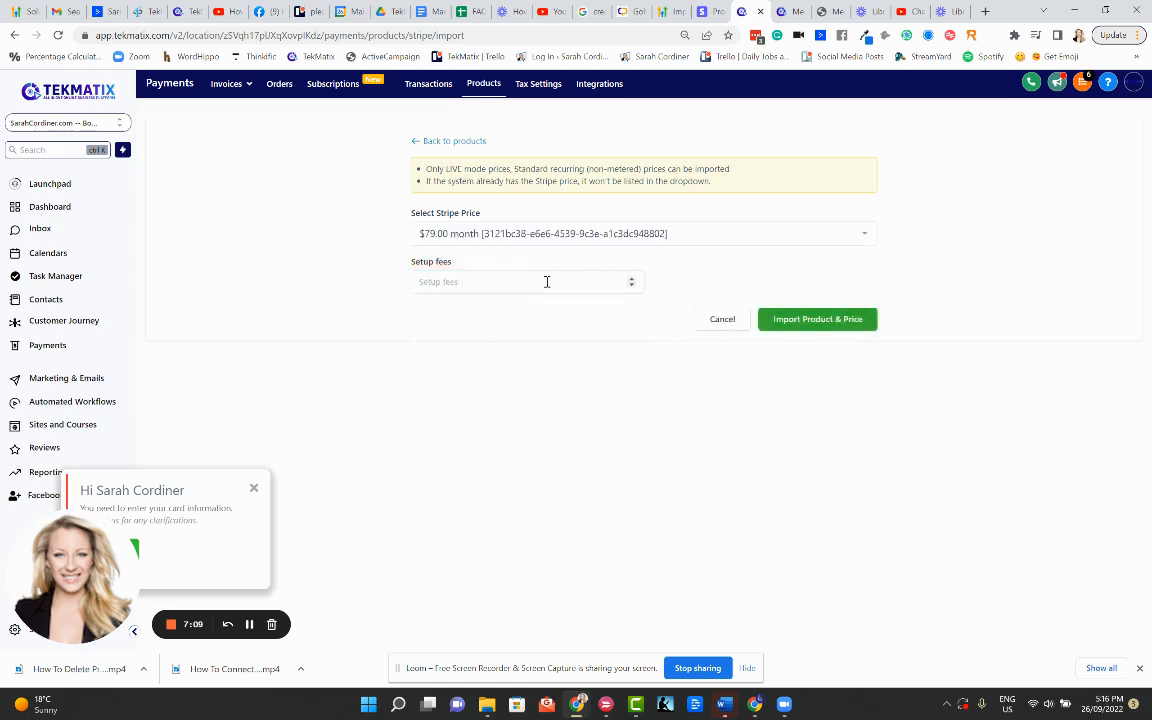
left_click(462, 280)
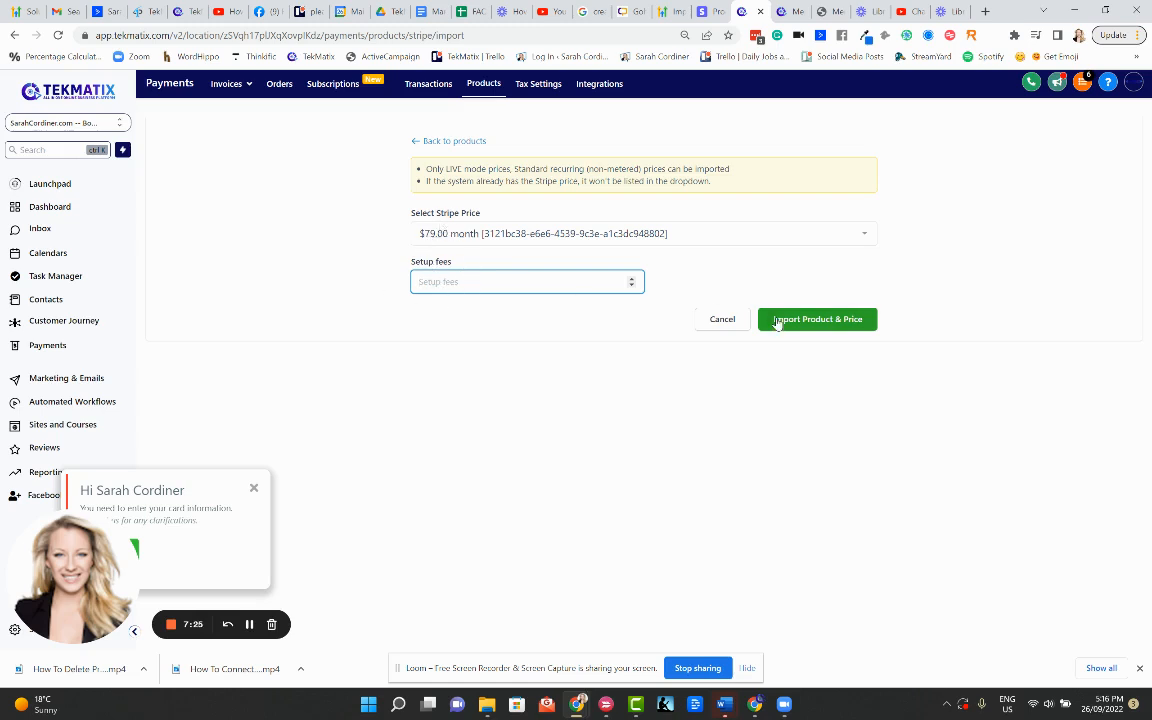
left_click(816, 320)
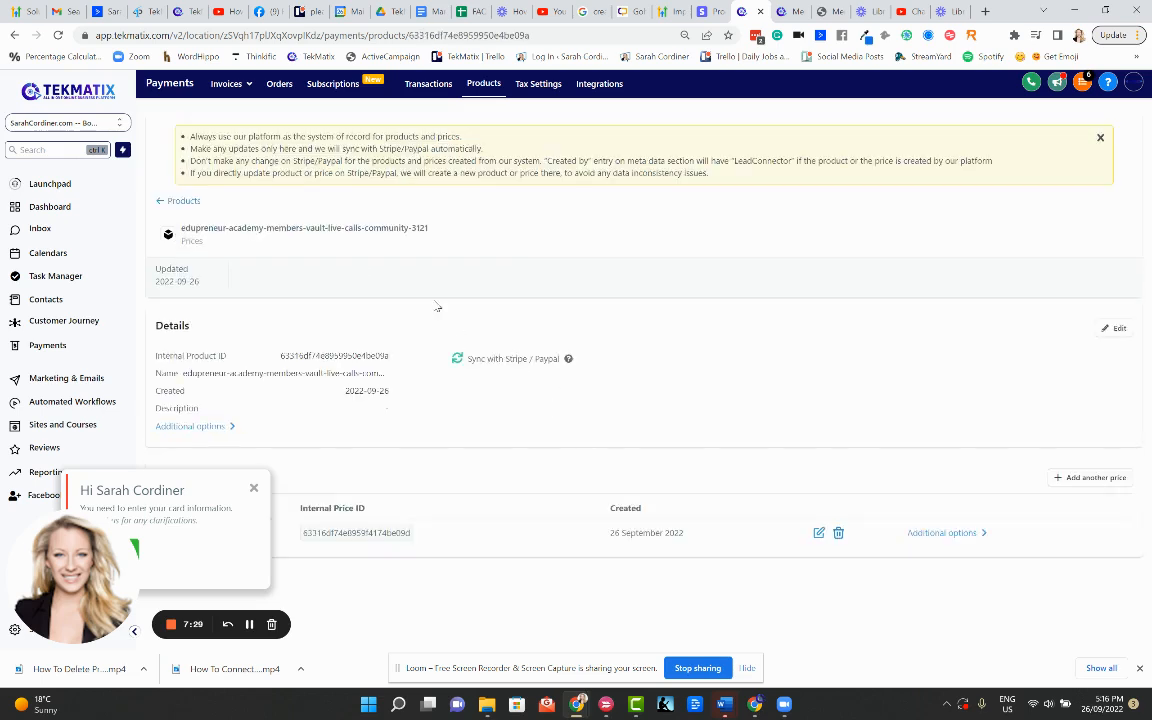
left_click(164, 203)
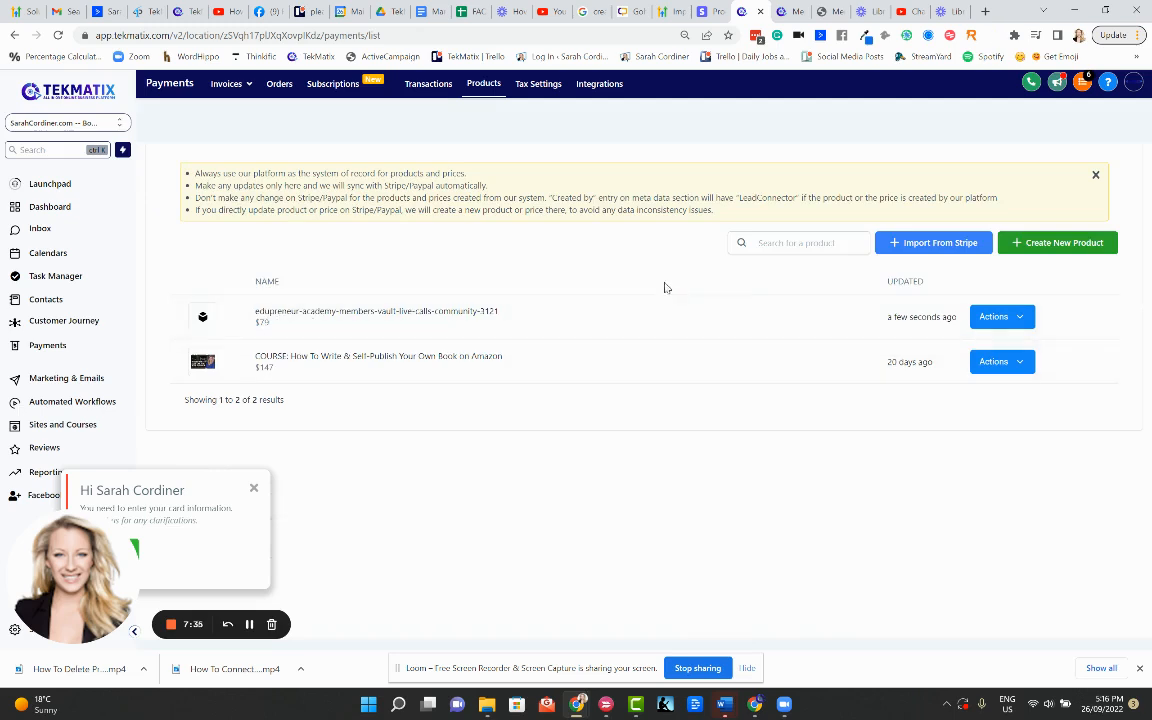
- Start another import from Stripe, search the prices for "bo" and clear the search
left_click(918, 242)
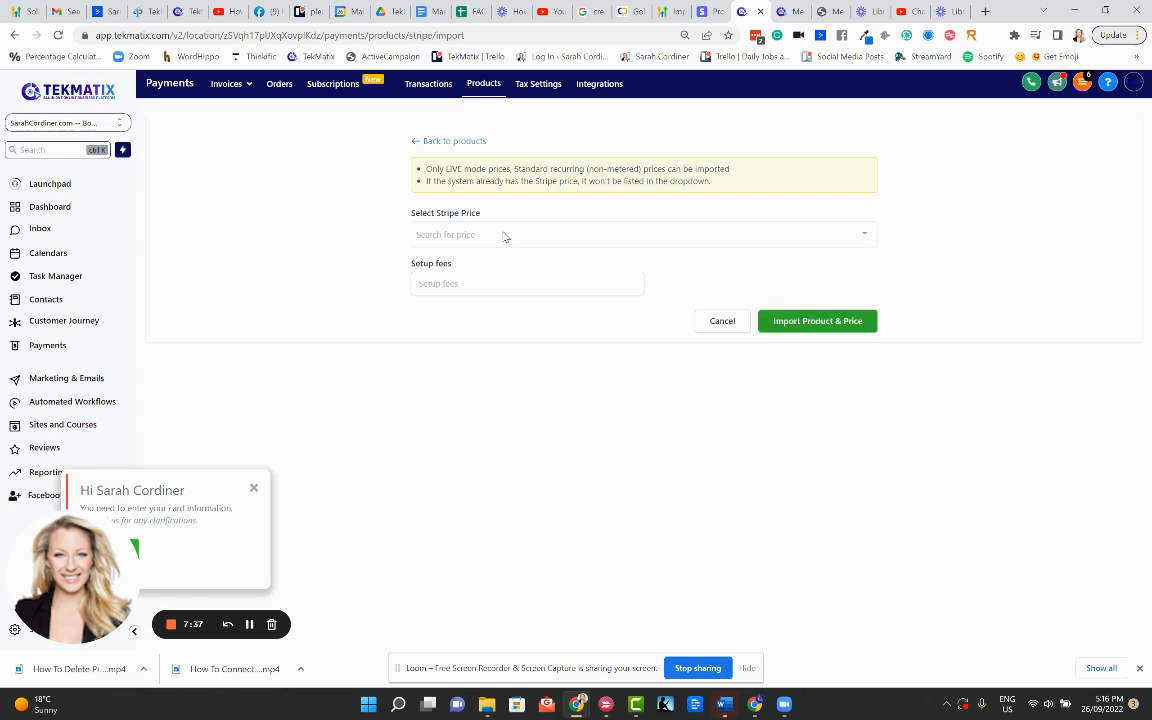
left_click(505, 234)
type("bo")
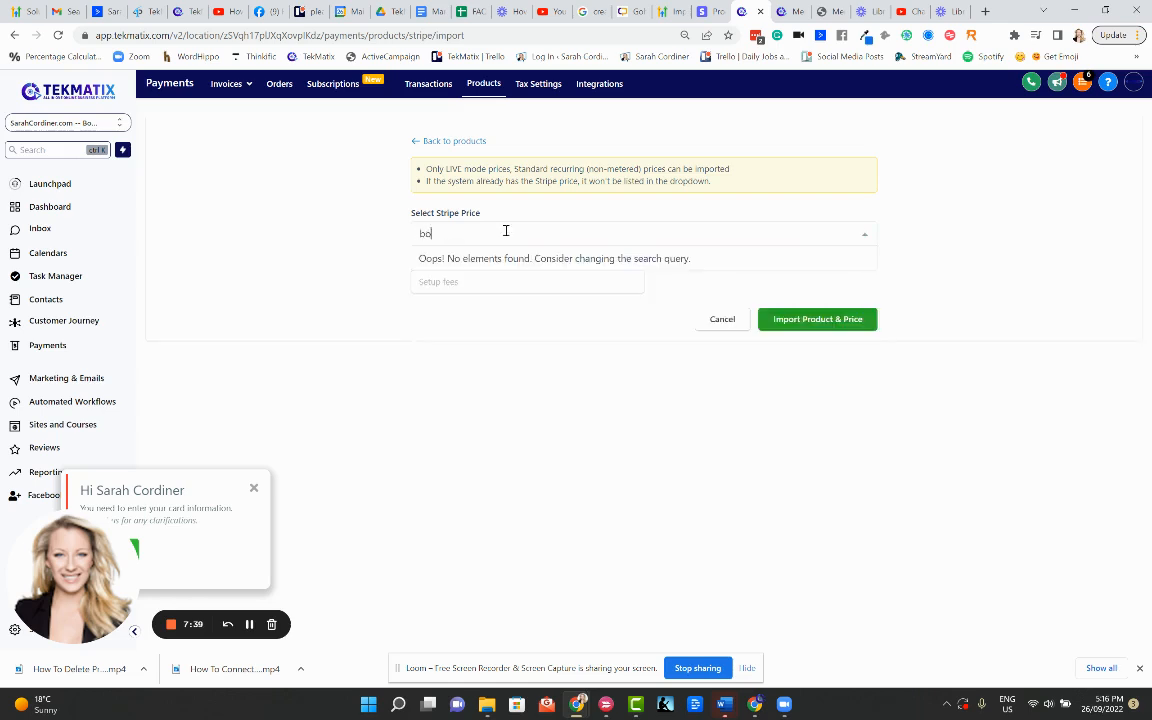
key("BackSpace")
key("BackSpace")
key("BackSpace")
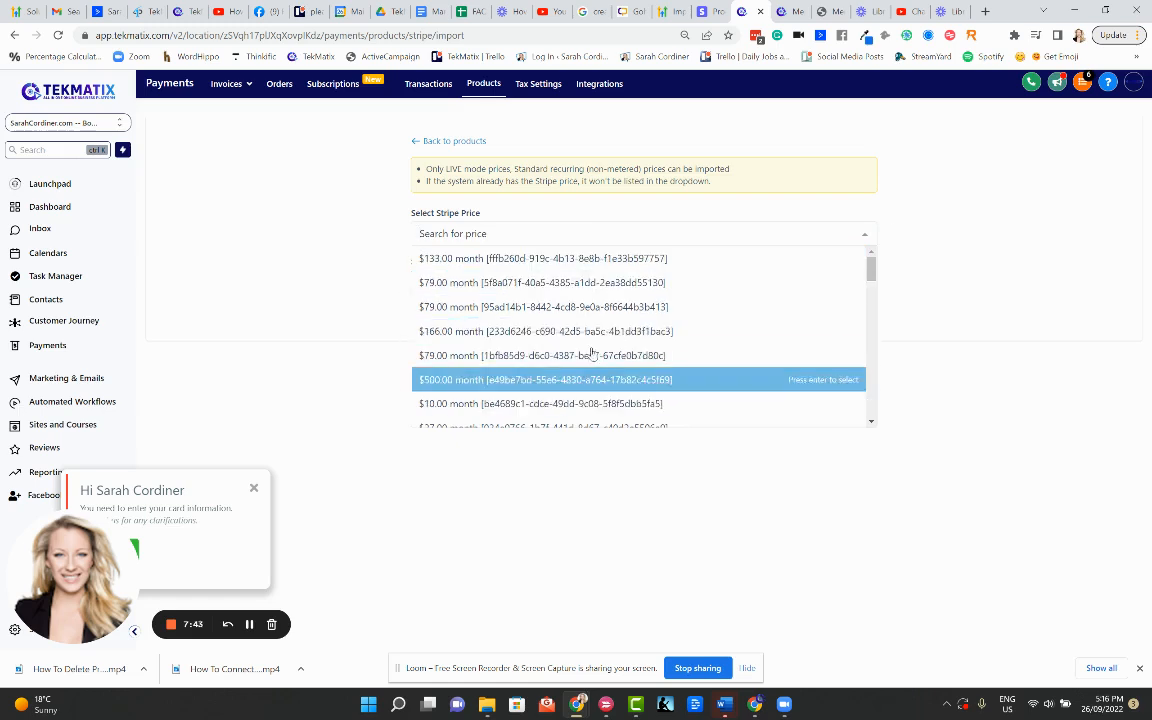
- Import the $27.00 monthly Stripe price without setup fees and return to the products list
scroll(588, 365, "down", 3)
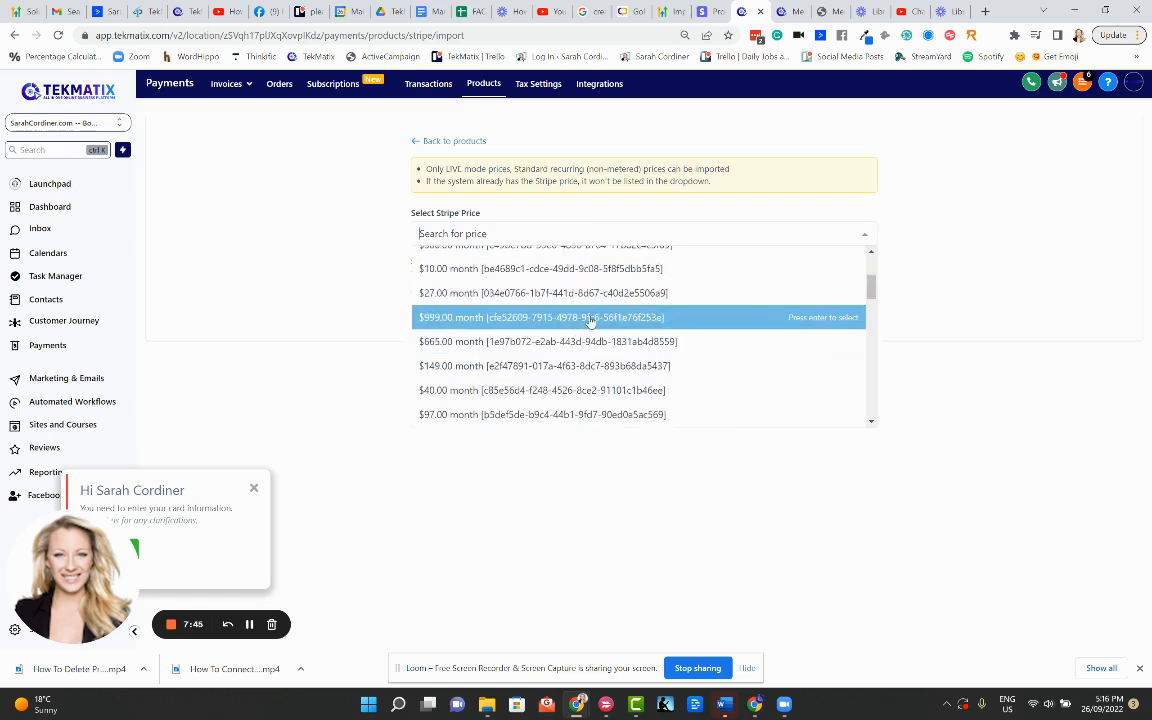
left_click(527, 295)
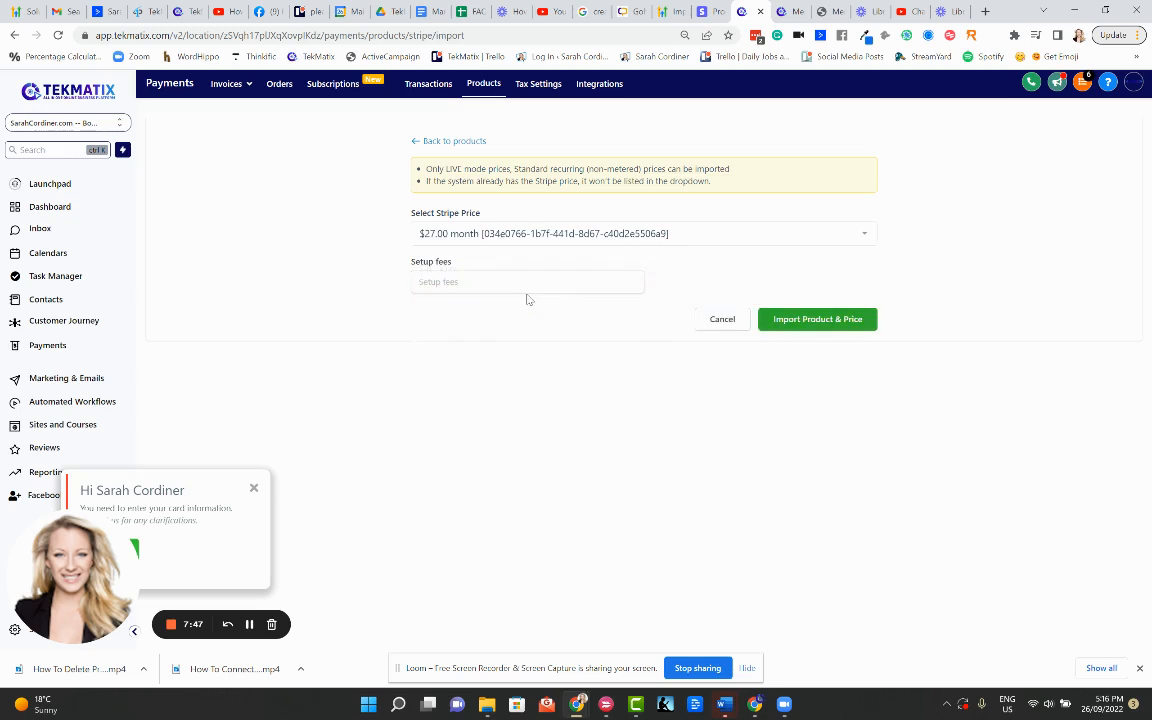
left_click(805, 320)
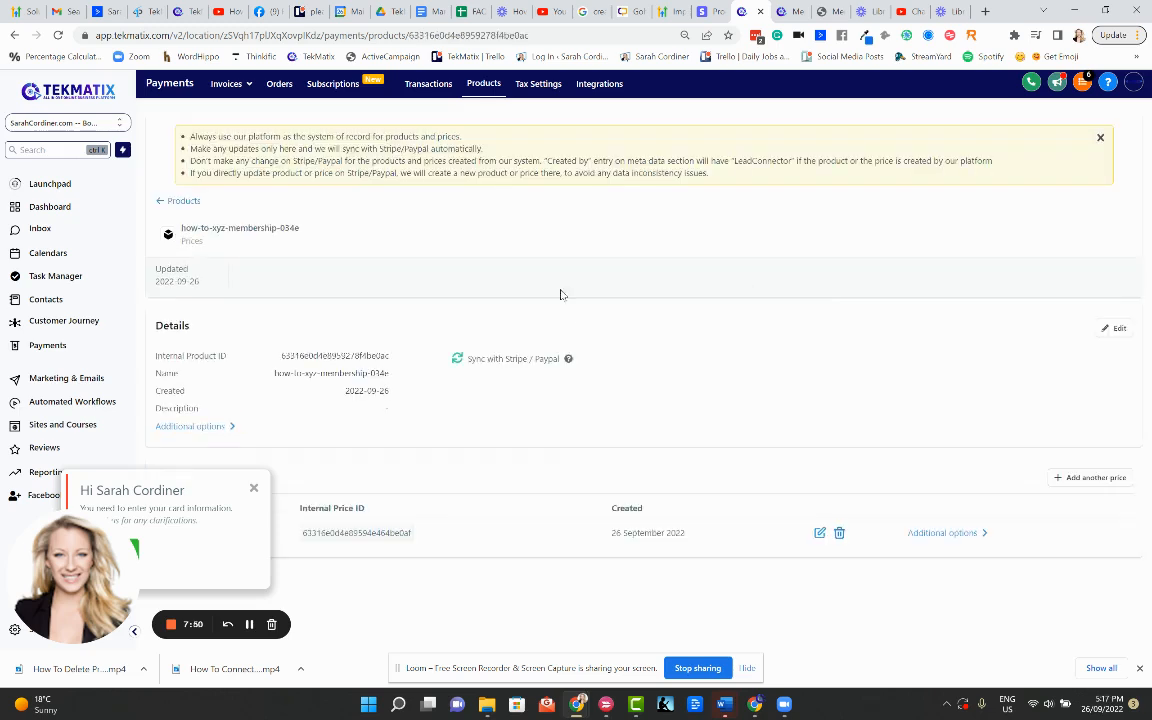
left_click(176, 200)
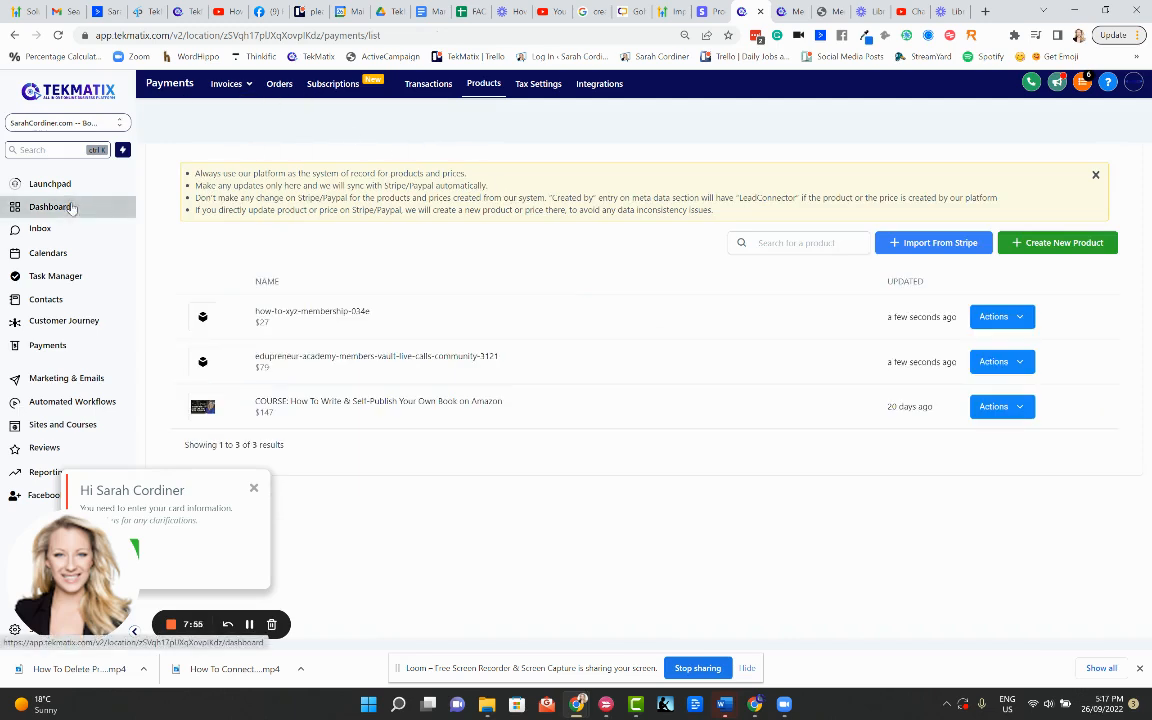
- Go to the offers for memberships and courses and start creating a new offer
left_click(61, 425)
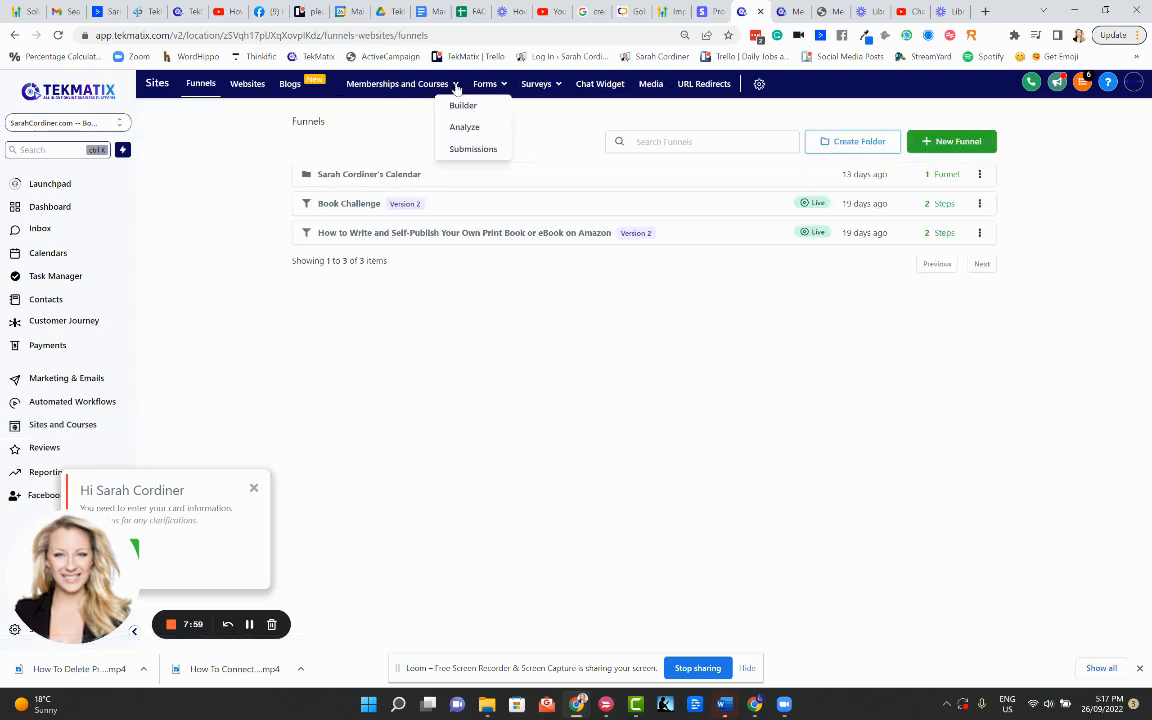
mouse_move(372, 84)
left_click(420, 149)
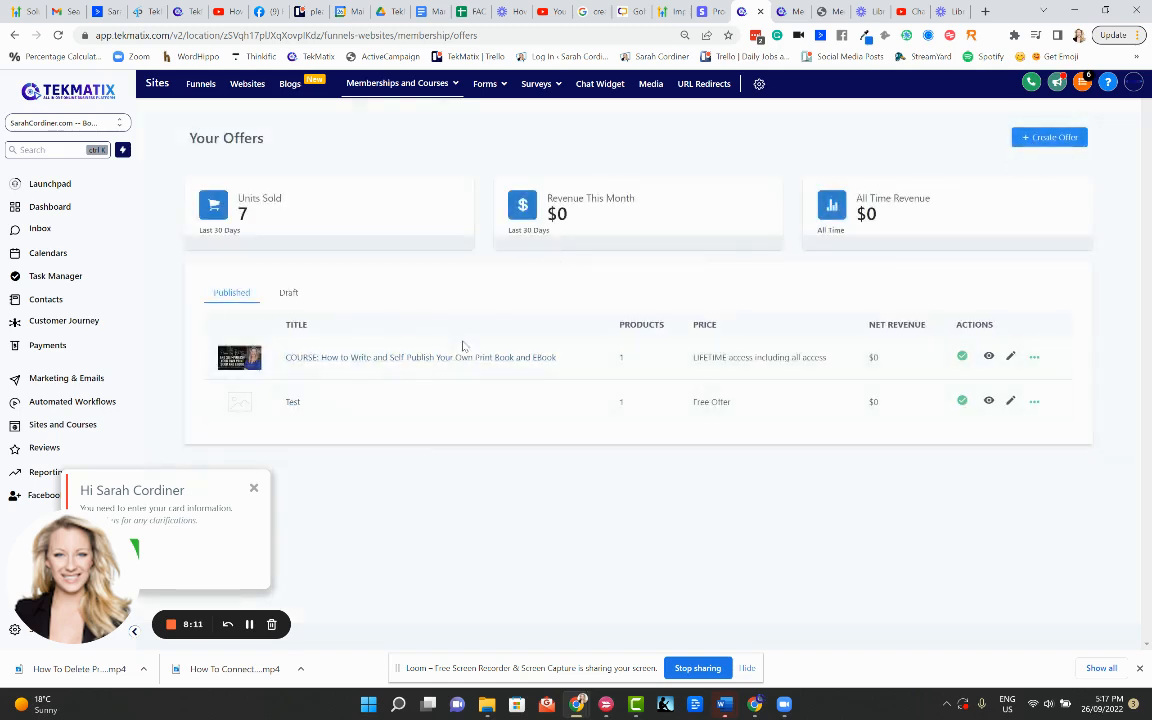
left_click(1046, 140)
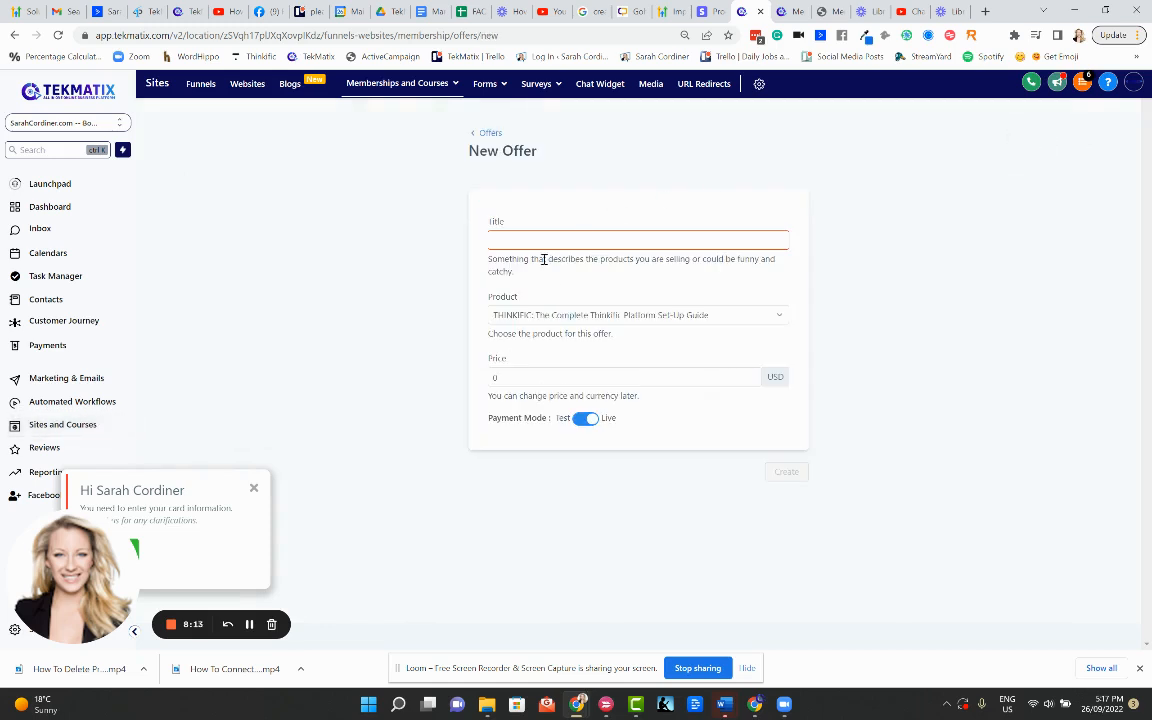
- Look through the products available for the new offer, check the three-book product in Stripe and return to the Tekmatix offer form
left_click(571, 316)
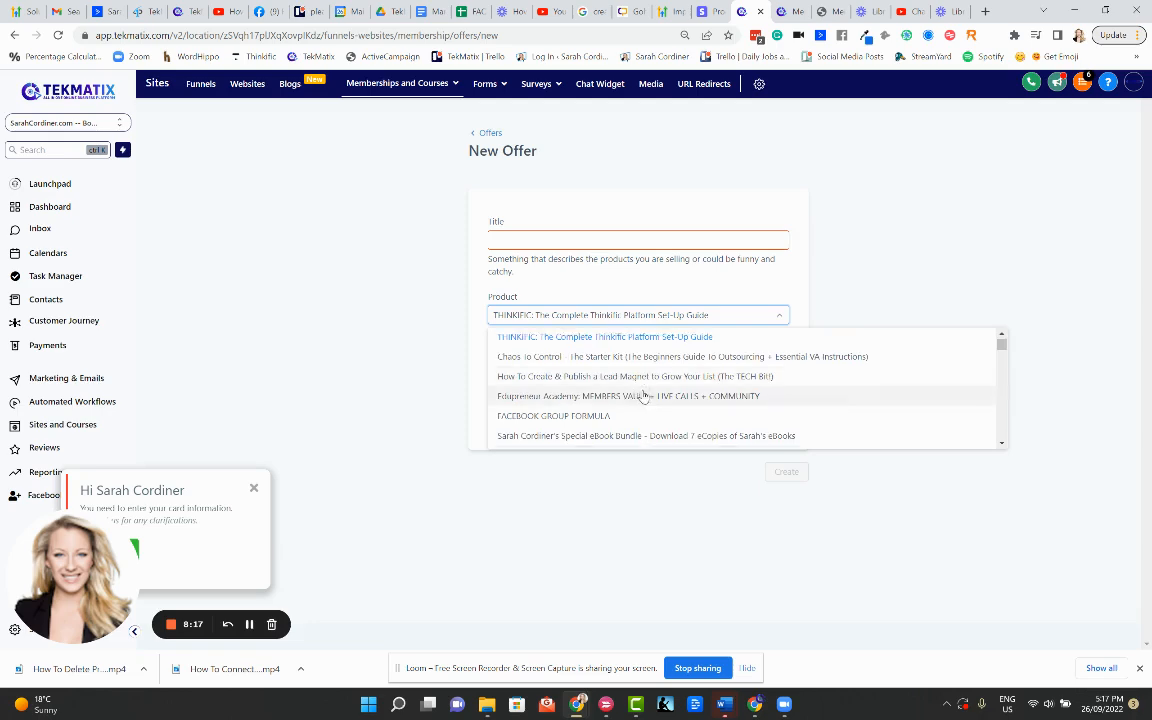
scroll(571, 395, "down", 10)
scroll(640, 385, "up", 5)
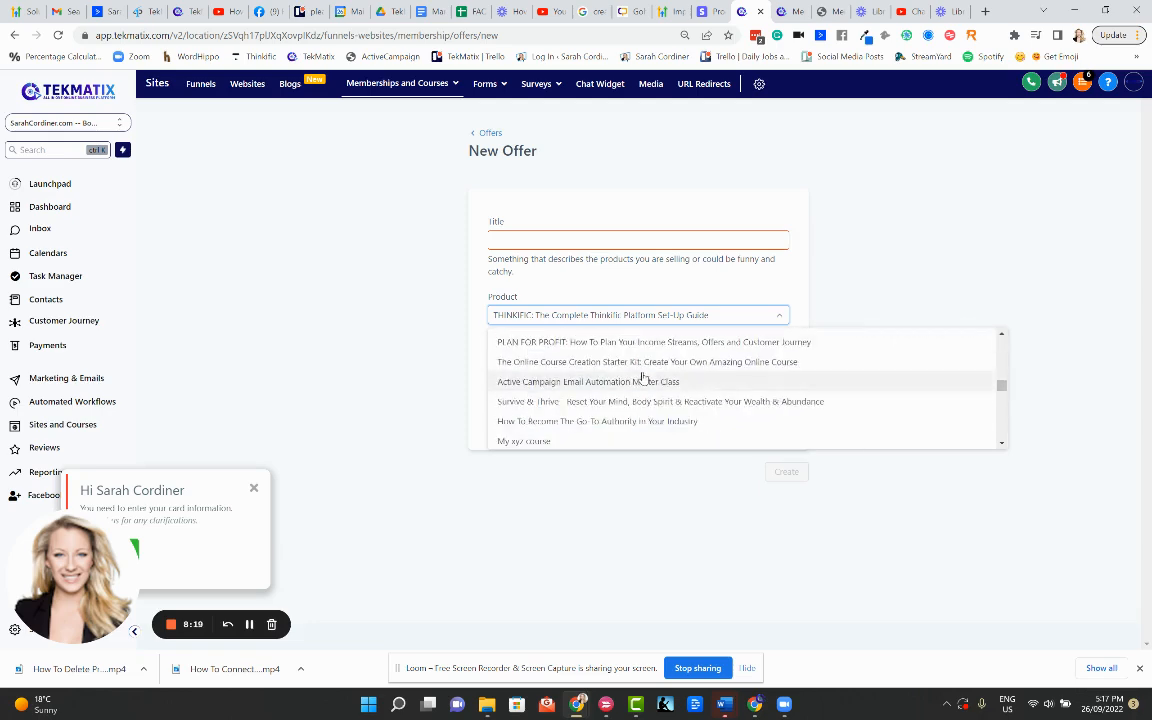
left_click(869, 258)
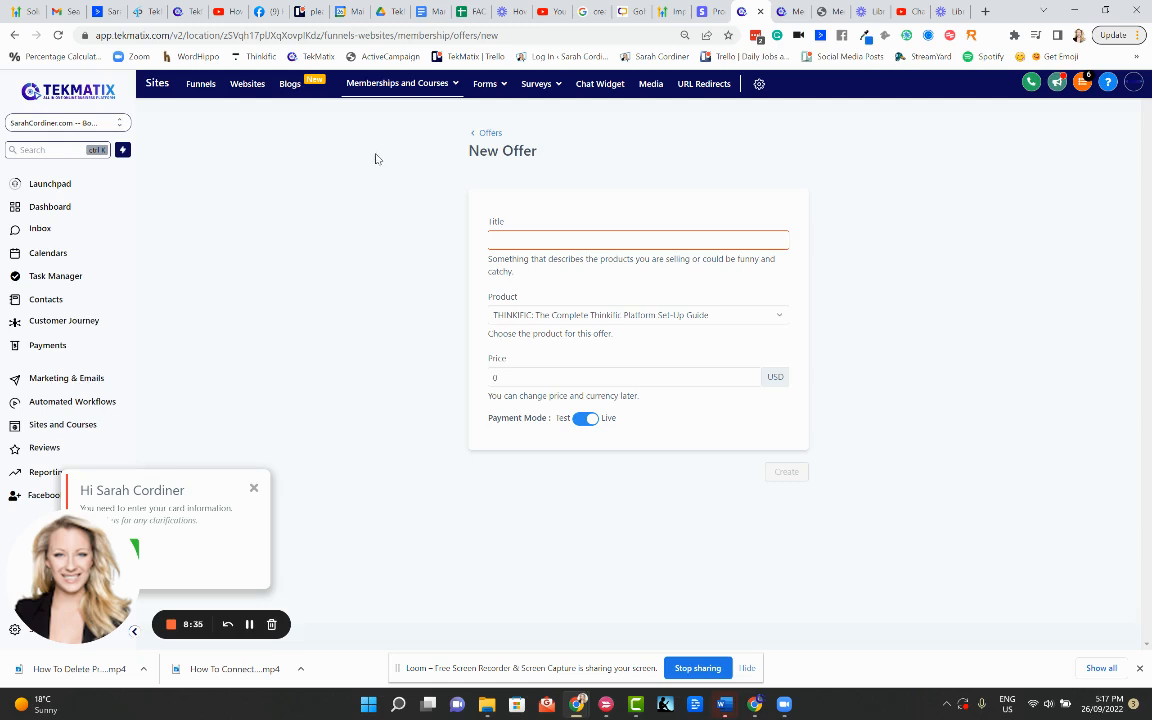
left_click(702, 13)
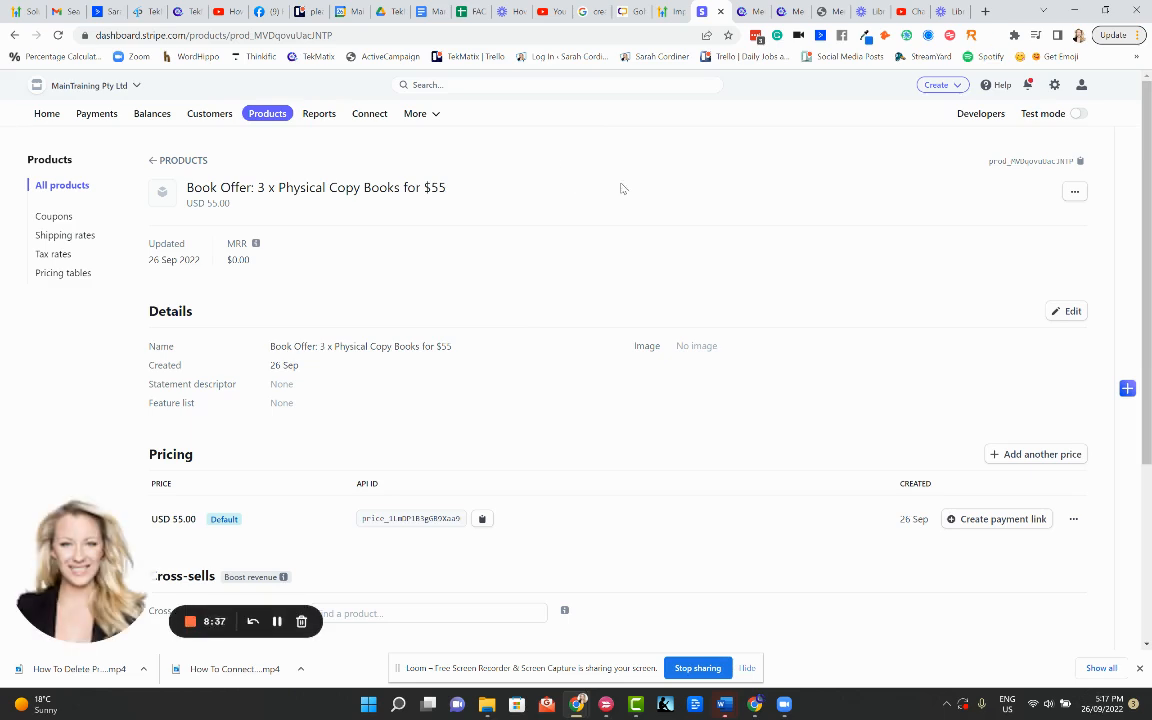
left_click(748, 14)
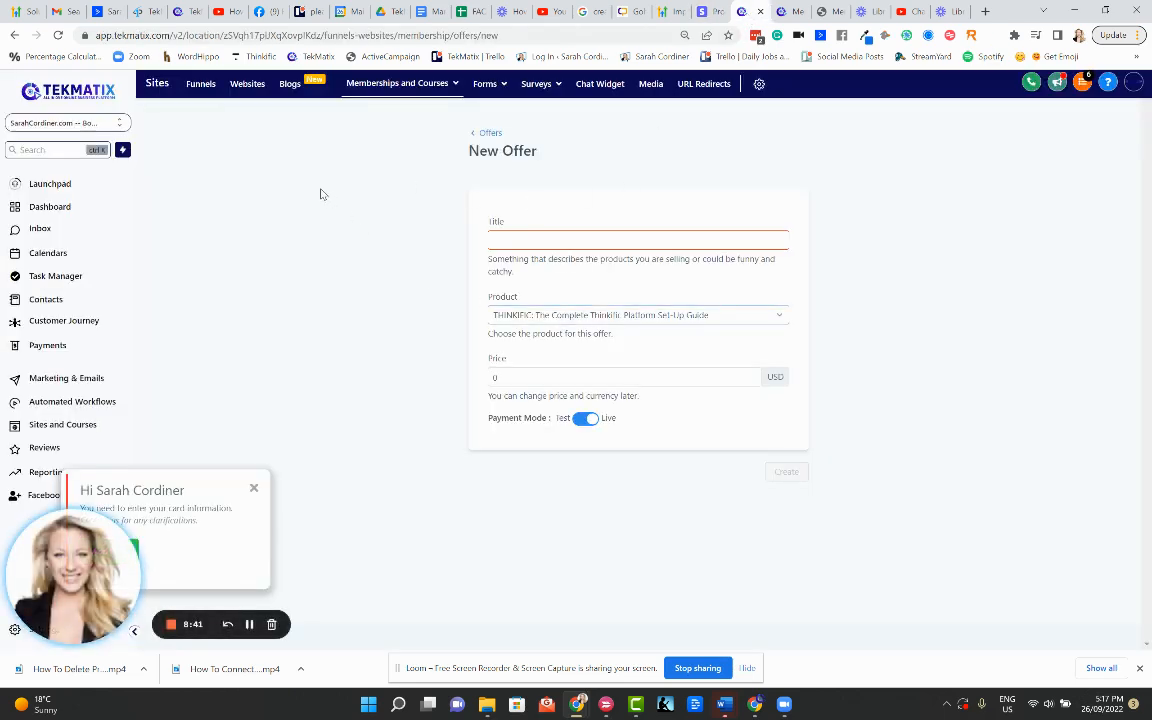